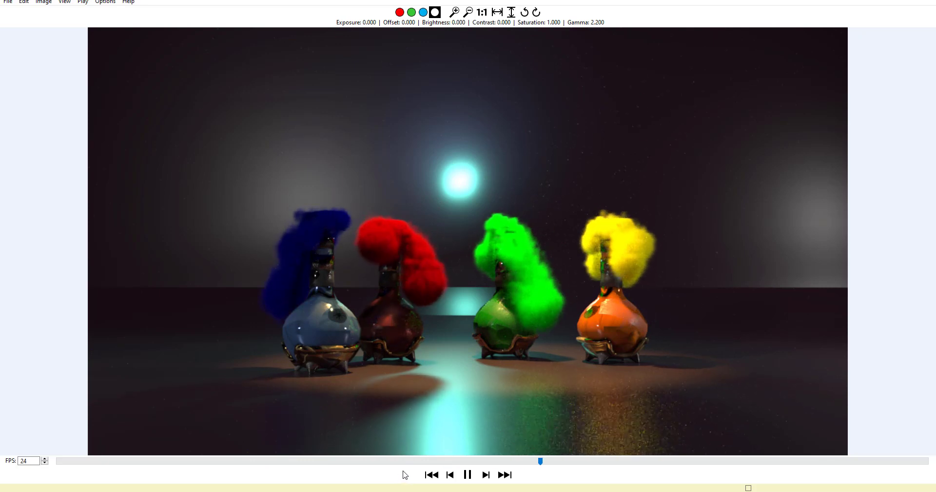
Pause the rendered potion animation and look over the object-level network in Houdini.
{"action": "left_click", "coordinate": [468, 475]}
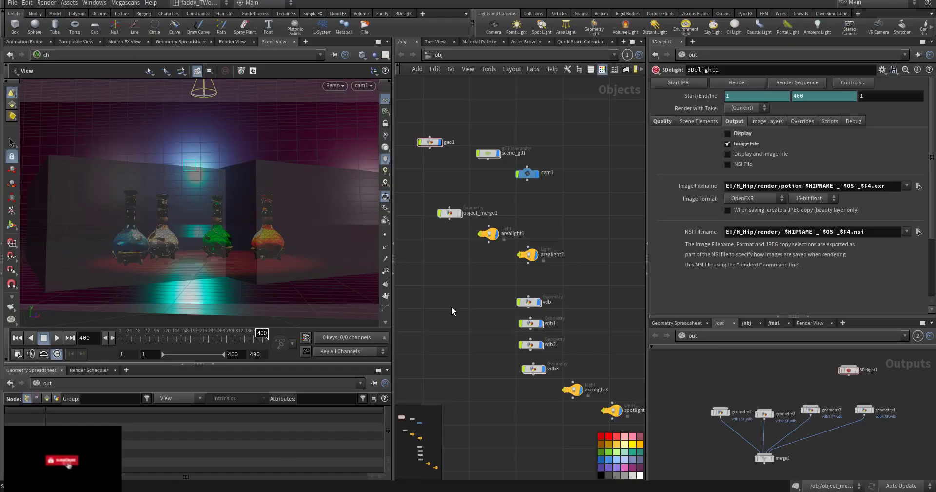
{"action": "middle_click_drag", "start_coordinate": [451, 307], "coordinate": [492, 327]}
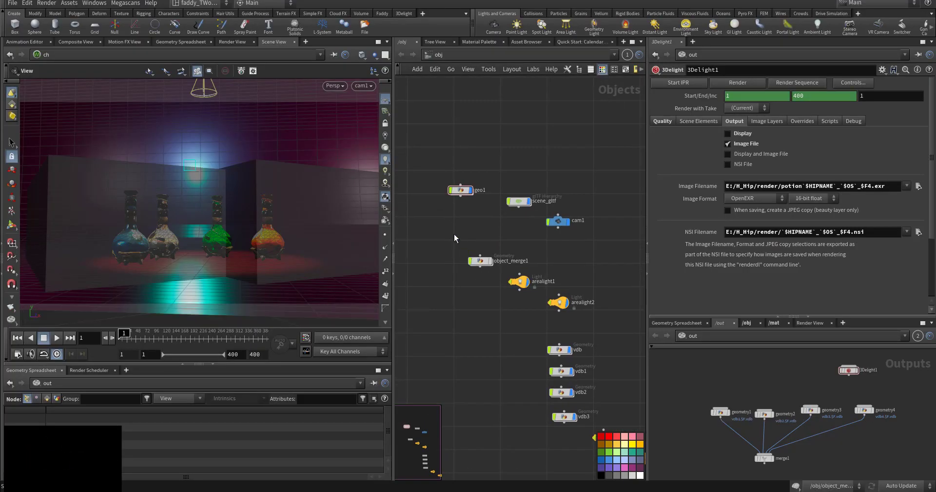
{"action": "middle_click_drag", "start_coordinate": [454, 233], "coordinate": [484, 276]}
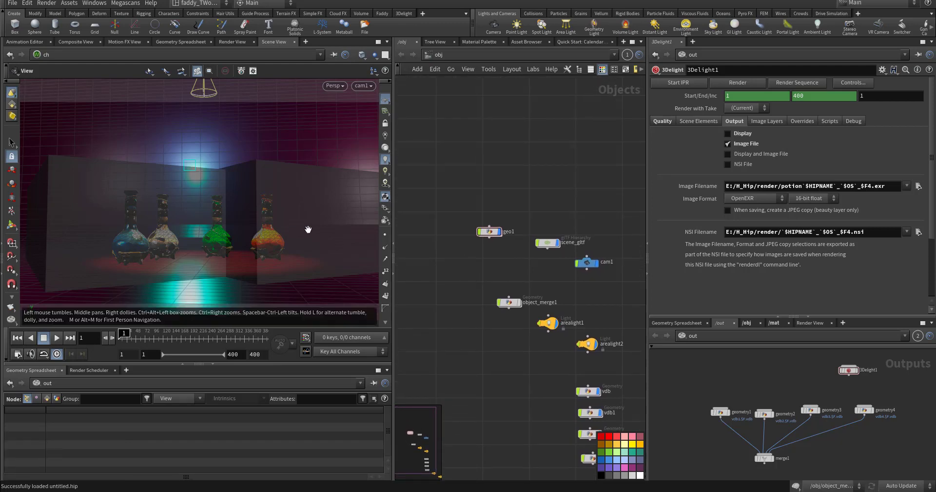
{"action": "middle_click_drag", "start_coordinate": [486, 262], "coordinate": [504, 294]}
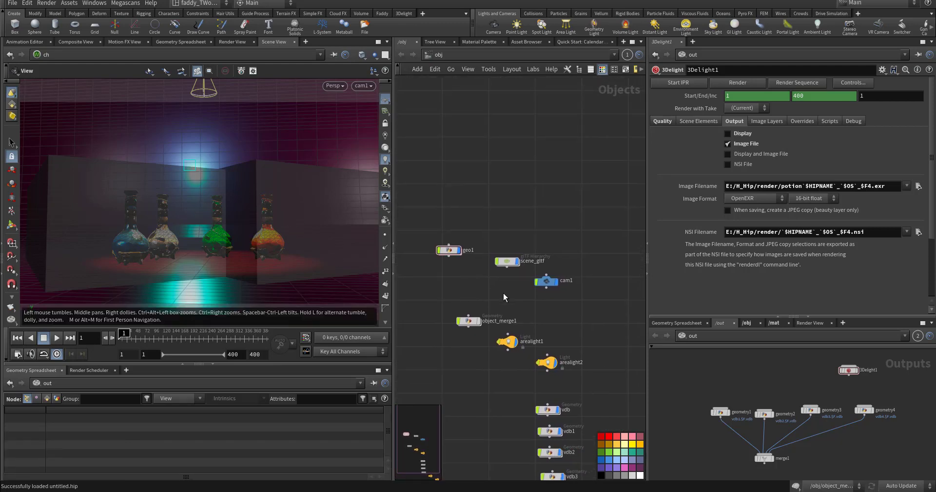
{"action": "middle_click_drag", "start_coordinate": [543, 315], "coordinate": [560, 341]}
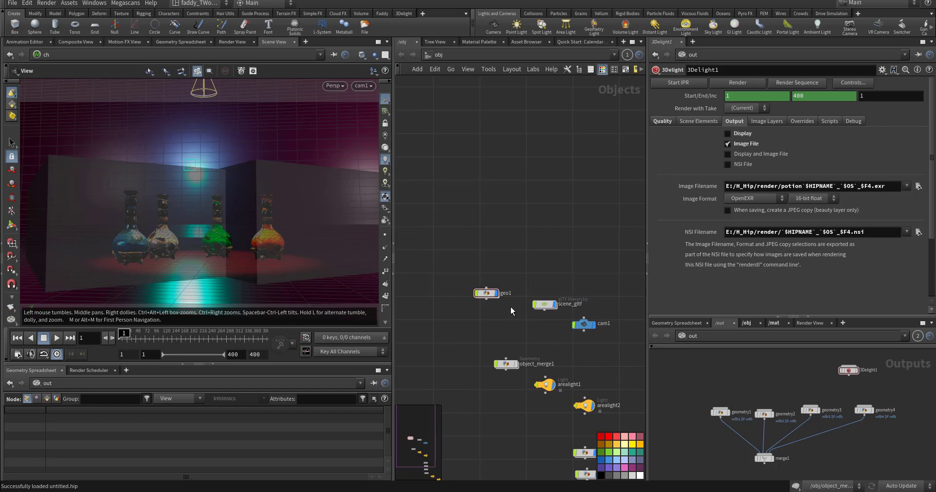
Open the scene_gltf hierarchy and look over its nulls and bottle geometry nodes.
{"action": "double_click", "coordinate": [544, 304]}
{"action": "middle_click_drag", "start_coordinate": [498, 386], "coordinate": [523, 406]}
{"action": "middle_click_drag", "start_coordinate": [494, 364], "coordinate": [523, 388]}
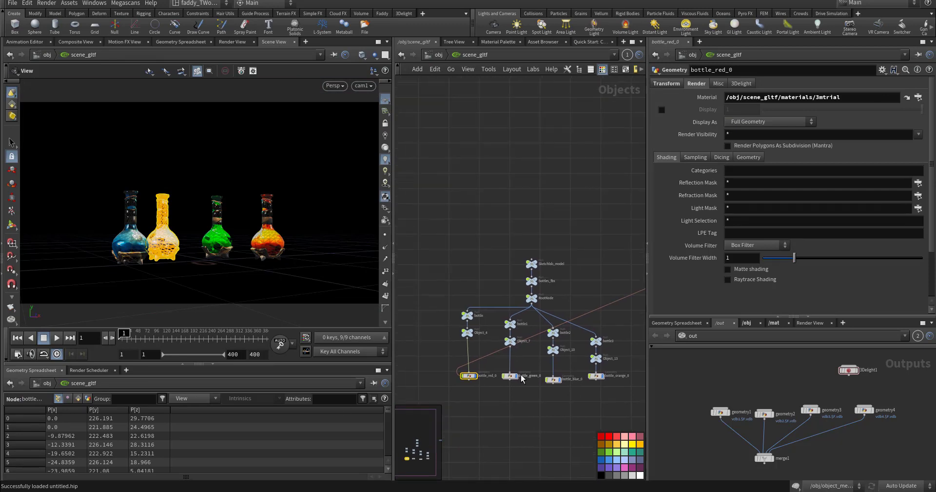
{"action": "middle_click_drag", "start_coordinate": [497, 248], "coordinate": [510, 278]}
{"action": "scroll", "coordinate": [520, 280], "scroll_direction": "up", "scroll_amount": 2}
Open the materials network inside scene_gltf and view its groups of shader nodes.
{"action": "middle_click_drag", "start_coordinate": [536, 387], "coordinate": [506, 238]}
{"action": "mouse_move", "coordinate": [526, 366]}
{"action": "middle_mouse_down"}
{"action": "mouse_move", "coordinate": [505, 353]}
{"action": "mouse_move", "coordinate": [460, 371]}
{"action": "mouse_move", "coordinate": [407, 410]}
{"action": "middle_mouse_up"}
{"action": "middle_click_drag", "start_coordinate": [583, 286], "coordinate": [516, 338]}
{"action": "middle_click_drag", "start_coordinate": [563, 317], "coordinate": [541, 352]}
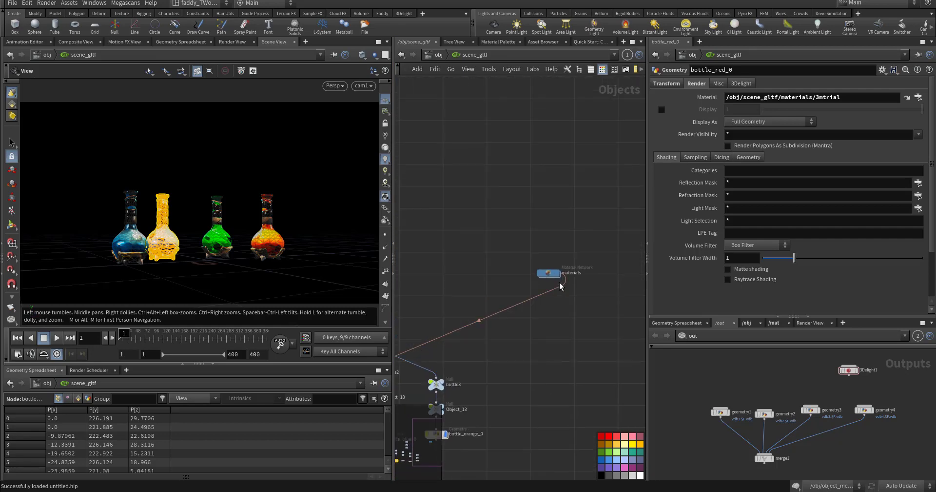
{"action": "double_click", "coordinate": [550, 273]}
{"action": "middle_click_drag", "start_coordinate": [688, 384], "coordinate": [713, 410]}
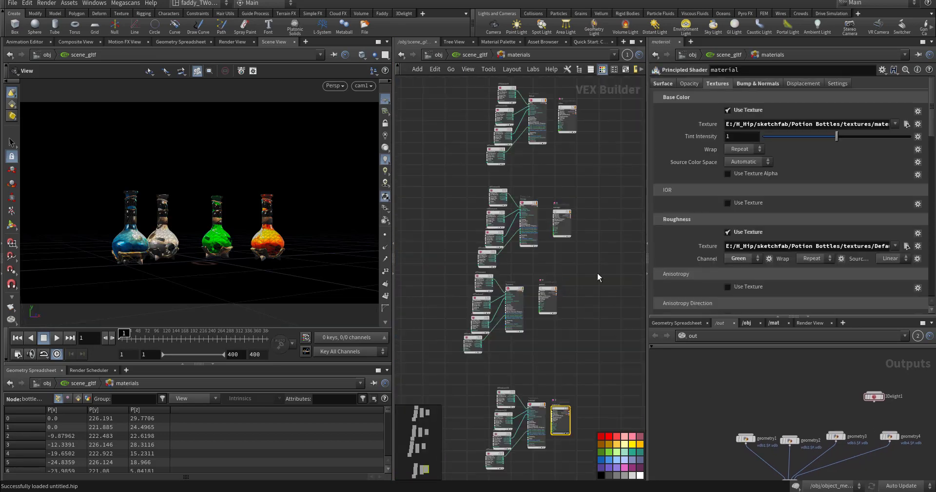
{"action": "middle_click_drag", "start_coordinate": [597, 271], "coordinate": [577, 367]}
Inspect the parameters of the dlTexture9 and dlTexture10 nodes feeding the 3blue shader.
{"action": "scroll", "coordinate": [518, 223], "scroll_direction": "up", "scroll_amount": 6}
{"action": "middle_click_drag", "start_coordinate": [505, 133], "coordinate": [460, 170]}
{"action": "left_click_drag", "start_coordinate": [478, 186], "coordinate": [452, 262]}
{"action": "middle_click_drag", "start_coordinate": [505, 149], "coordinate": [611, 176]}
{"action": "left_click", "coordinate": [485, 233]}
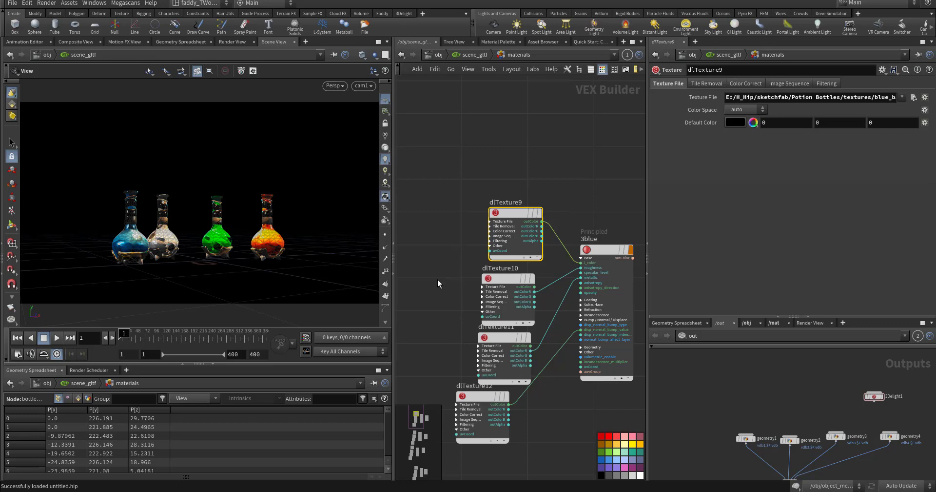
{"action": "left_click_drag", "start_coordinate": [438, 279], "coordinate": [523, 326]}
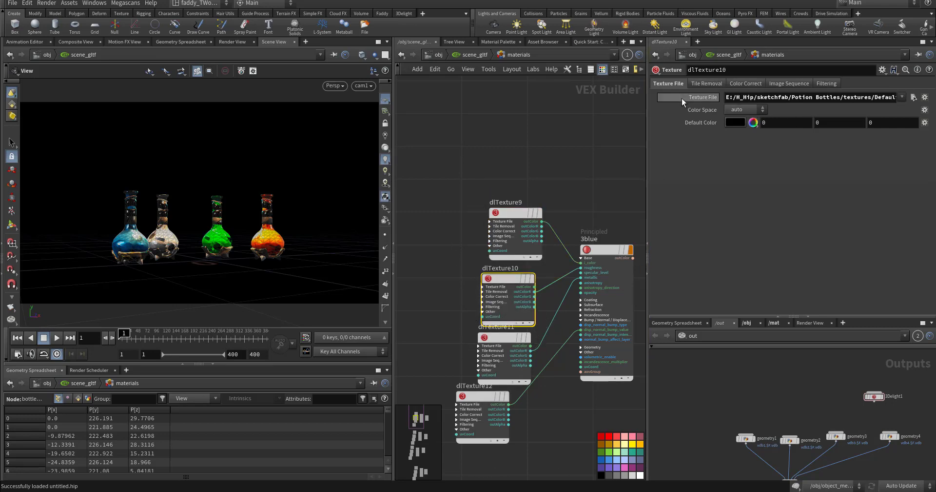
Examine how the texture node outputs are wired into the inputs of the 3blue Principled shader.
{"action": "scroll", "coordinate": [571, 272], "scroll_direction": "up", "scroll_amount": 5}
{"action": "middle_click_drag", "start_coordinate": [550, 316], "coordinate": [545, 240]}
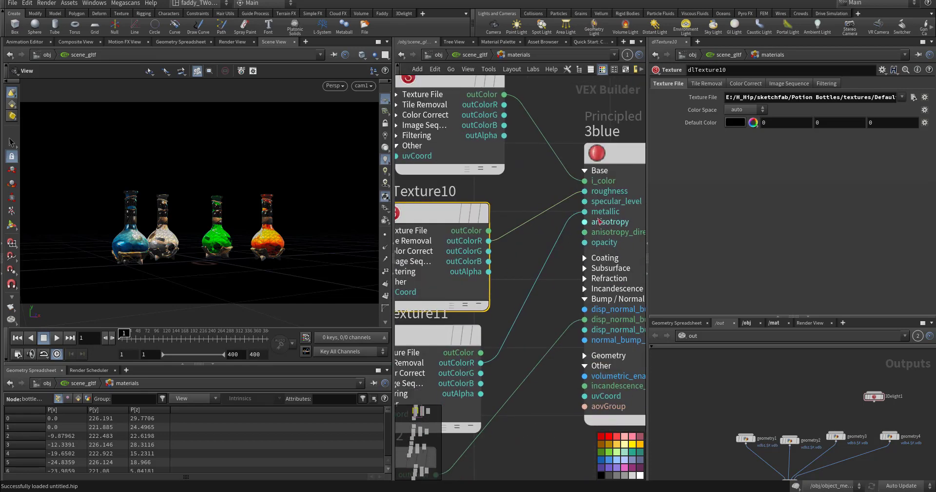
{"action": "middle_click_drag", "start_coordinate": [534, 273], "coordinate": [553, 200]}
{"action": "middle_click_drag", "start_coordinate": [567, 303], "coordinate": [560, 257]}
{"action": "scroll", "coordinate": [537, 295], "scroll_direction": "down", "scroll_amount": 5}
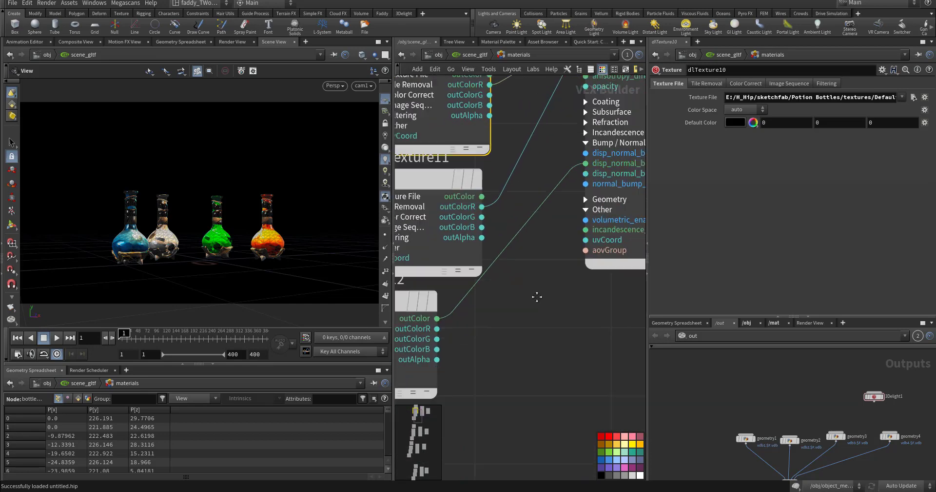
Look over the 3orng and 3green1 shader groups in the materials network.
{"action": "middle_click_drag", "start_coordinate": [564, 311], "coordinate": [518, 260]}
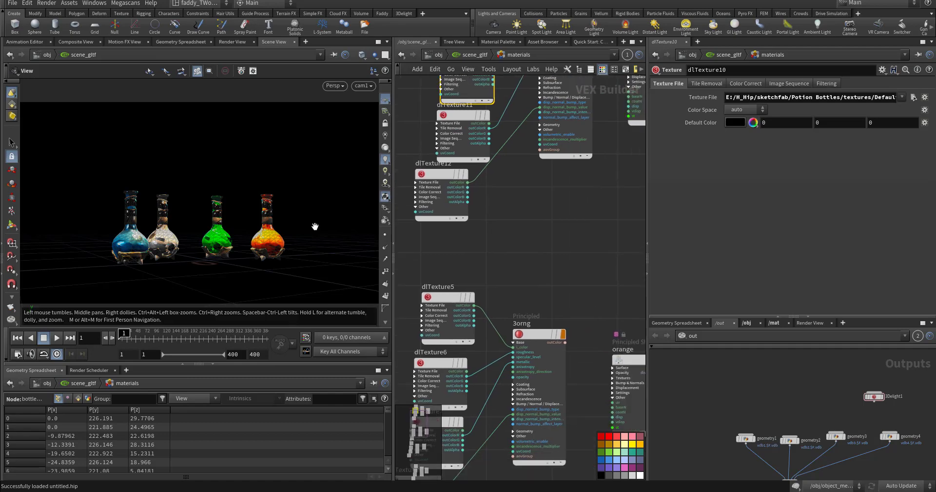
{"action": "middle_click_drag", "start_coordinate": [569, 273], "coordinate": [563, 143]}
{"action": "middle_click_drag", "start_coordinate": [558, 362], "coordinate": [541, 251]}
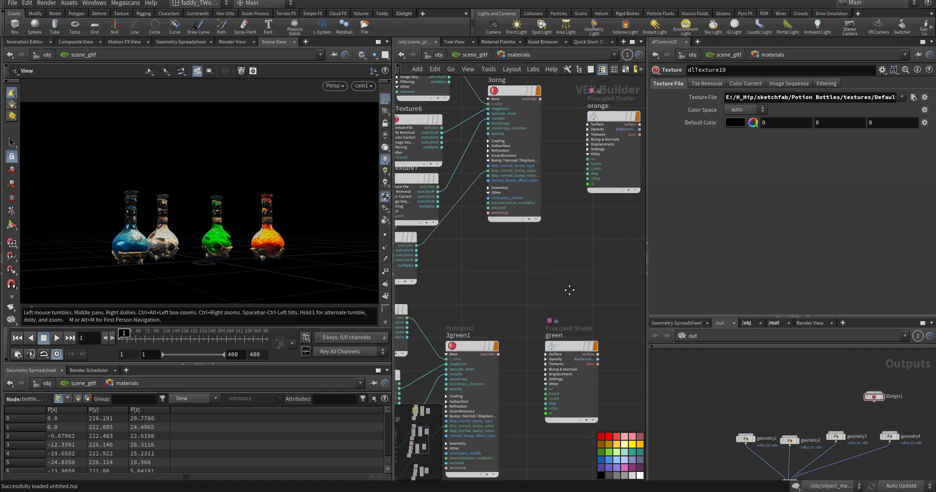
{"action": "middle_click_drag", "start_coordinate": [569, 288], "coordinate": [551, 241]}
Return to scene_gltf, highlight all four bottle geometry nodes and view the bottles up close in the viewport.
{"action": "left_click", "coordinate": [470, 54]}
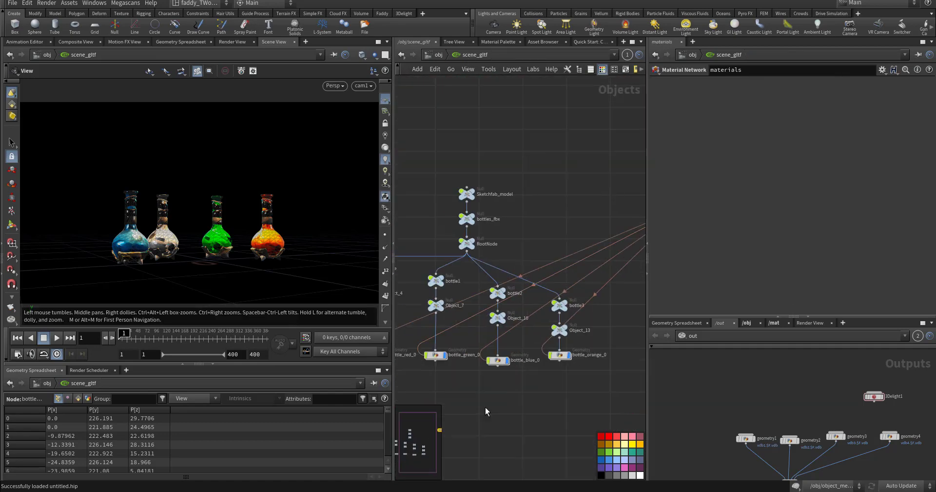
{"action": "middle_click_drag", "start_coordinate": [507, 355], "coordinate": [463, 353]}
{"action": "scroll", "coordinate": [462, 353], "scroll_direction": "down", "scroll_amount": 1}
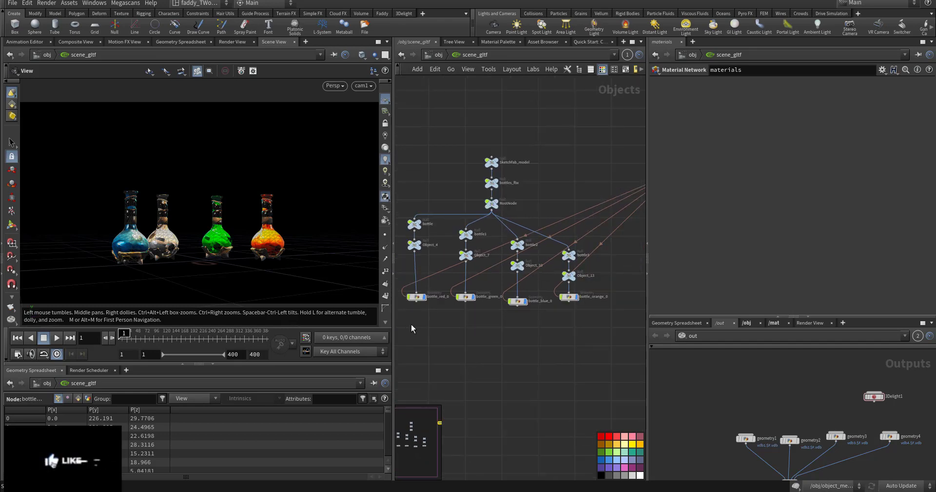
{"action": "left_click_drag", "start_coordinate": [411, 324], "coordinate": [605, 296]}
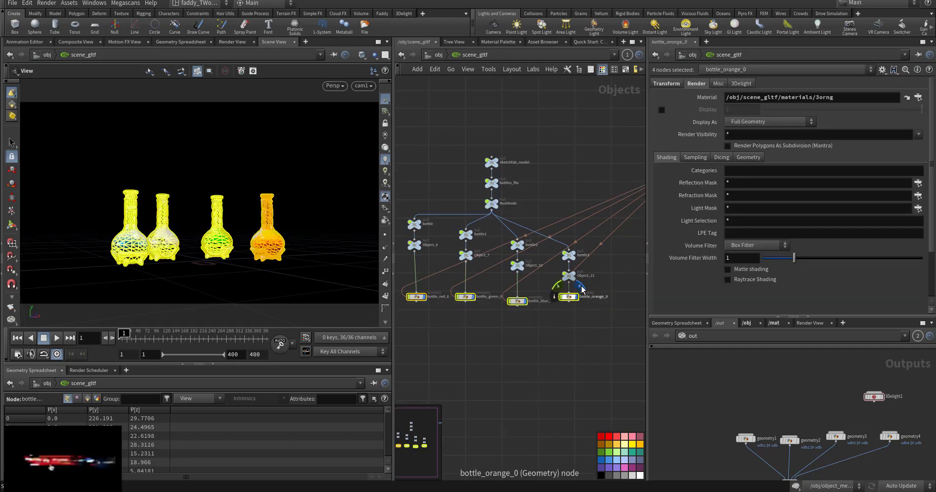
{"action": "left_click", "coordinate": [542, 284]}
{"action": "right_click_drag", "start_coordinate": [215, 240], "coordinate": [270, 255]}
{"action": "left_click_drag", "start_coordinate": [269, 255], "coordinate": [224, 269]}
{"action": "scroll", "coordinate": [225, 269], "scroll_direction": "down", "scroll_amount": 5}
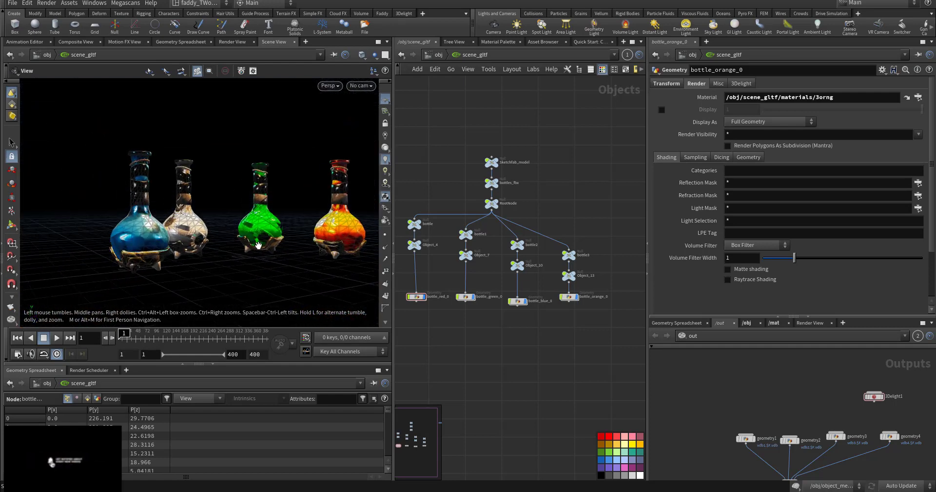
Go back to the object level and open the object_merge1 geometry network at its first nodes.
{"action": "key", "text": "u"}
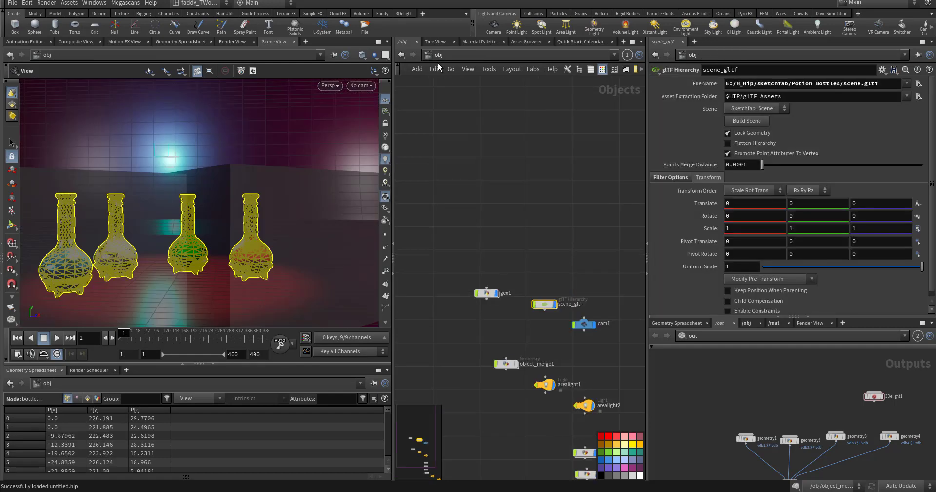
{"action": "left_click", "coordinate": [516, 334]}
{"action": "middle_click_drag", "start_coordinate": [520, 335], "coordinate": [519, 286]}
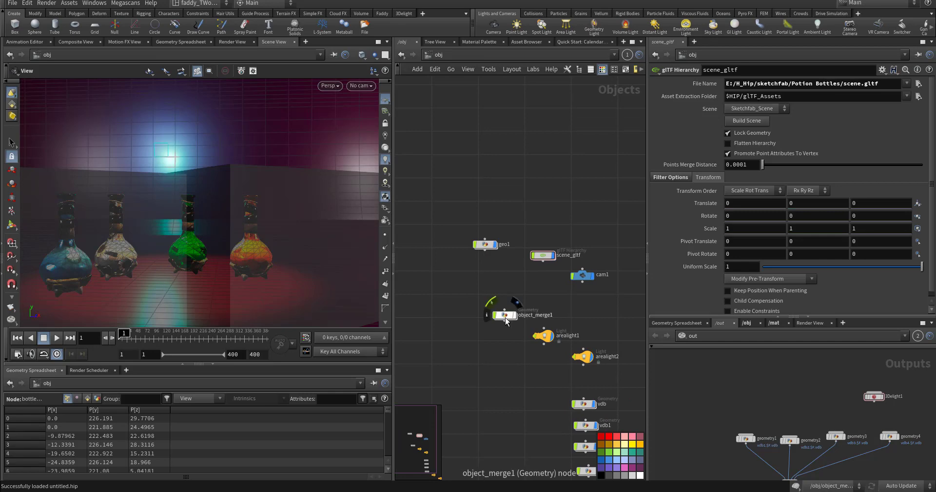
{"action": "double_click", "coordinate": [506, 317]}
{"action": "middle_click_drag", "start_coordinate": [439, 328], "coordinate": [462, 487]}
{"action": "scroll", "coordinate": [498, 336], "scroll_direction": "up", "scroll_amount": 7}
{"action": "middle_click_drag", "start_coordinate": [522, 360], "coordinate": [565, 349]}
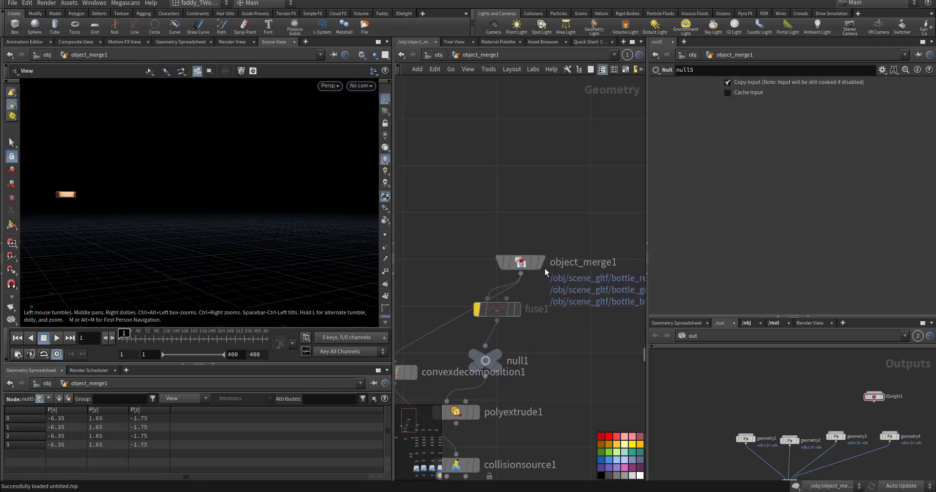
Display the object_merge1 node and the bypassed fuse1 node in turn and view the bottles in the viewport.
{"action": "left_click", "coordinate": [542, 263]}
{"action": "left_click_drag", "start_coordinate": [266, 241], "coordinate": [280, 260]}
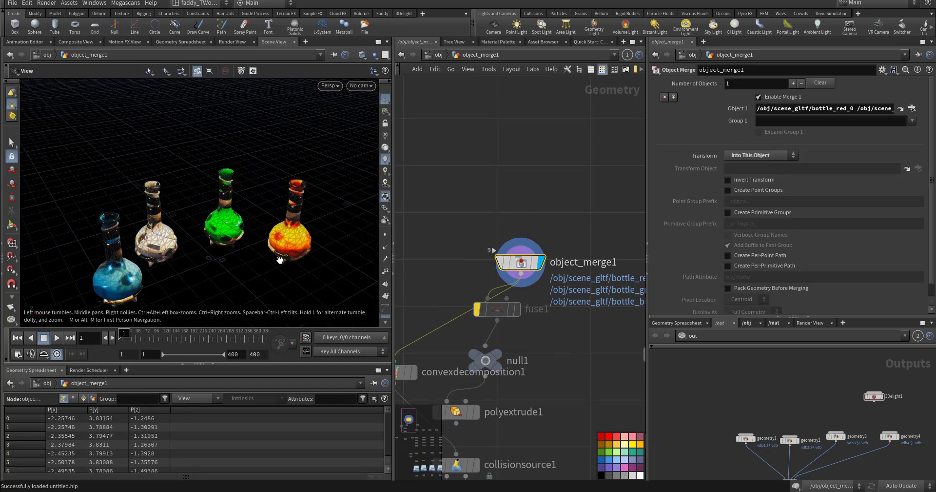
{"action": "left_click", "coordinate": [514, 309]}
{"action": "middle_click_drag", "start_coordinate": [496, 311], "coordinate": [516, 249]}
{"action": "middle_click", "coordinate": [516, 250]}
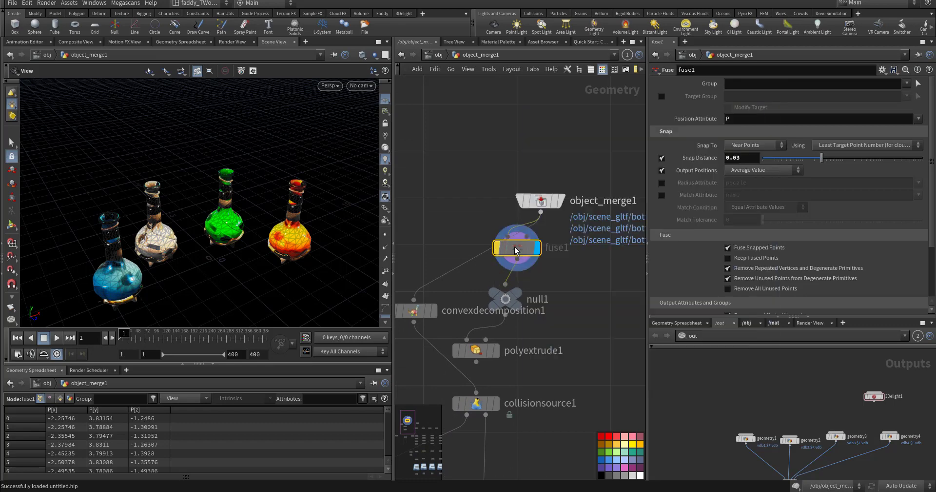
{"action": "left_click_drag", "start_coordinate": [214, 216], "coordinate": [209, 192]}
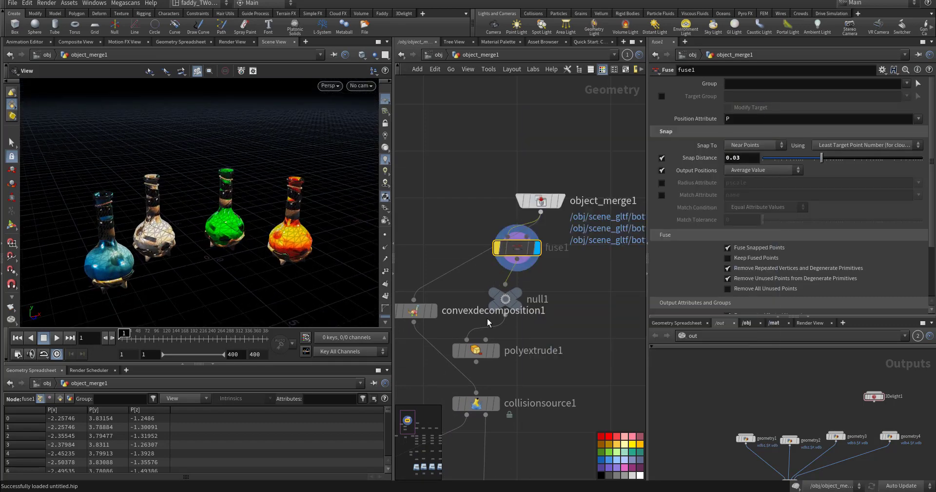
Display the polyextrude1 node and orbit around the extruded bottles to examine them.
{"action": "middle_click_drag", "start_coordinate": [552, 320], "coordinate": [583, 288]}
{"action": "left_click_drag", "start_coordinate": [451, 282], "coordinate": [431, 253]}
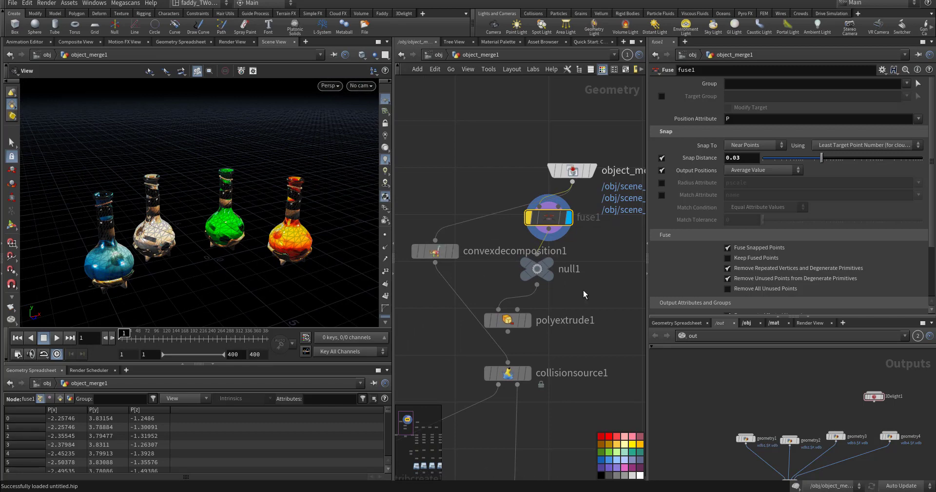
{"action": "left_click", "coordinate": [507, 320]}
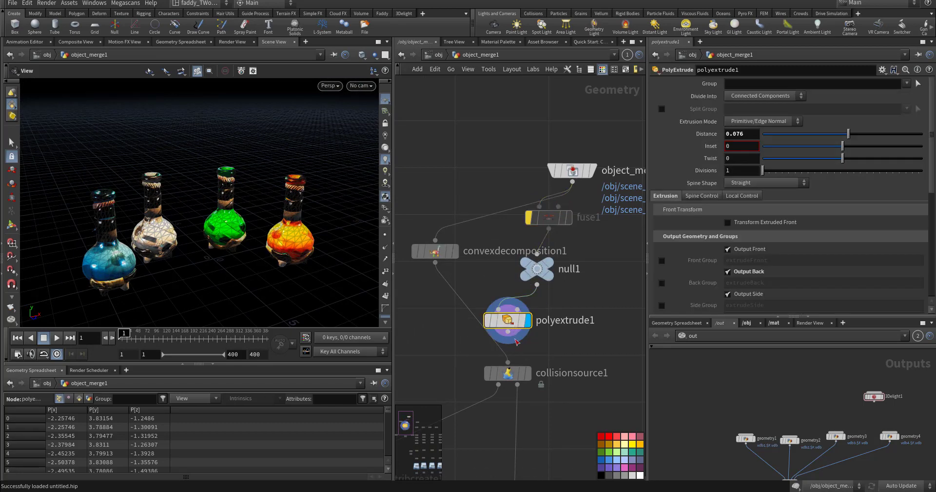
{"action": "left_click_drag", "start_coordinate": [272, 235], "coordinate": [318, 207]}
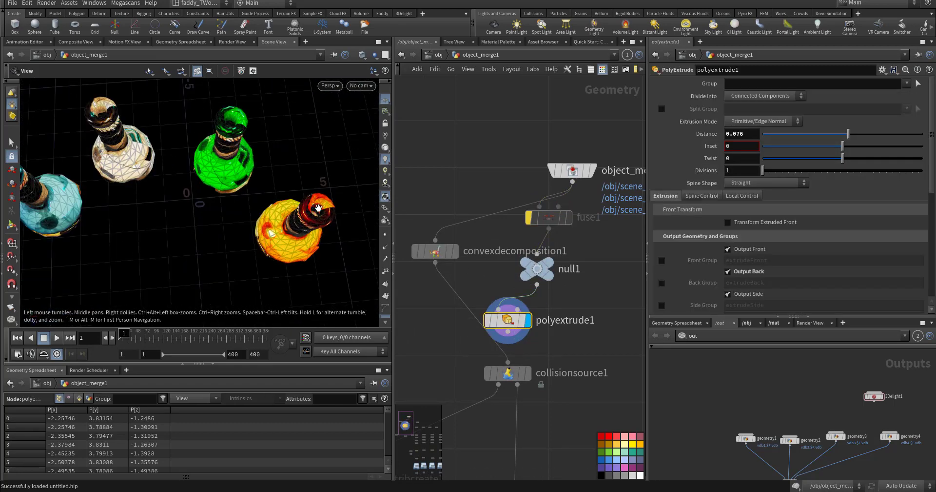
{"action": "left_click_drag", "start_coordinate": [277, 258], "coordinate": [295, 223]}
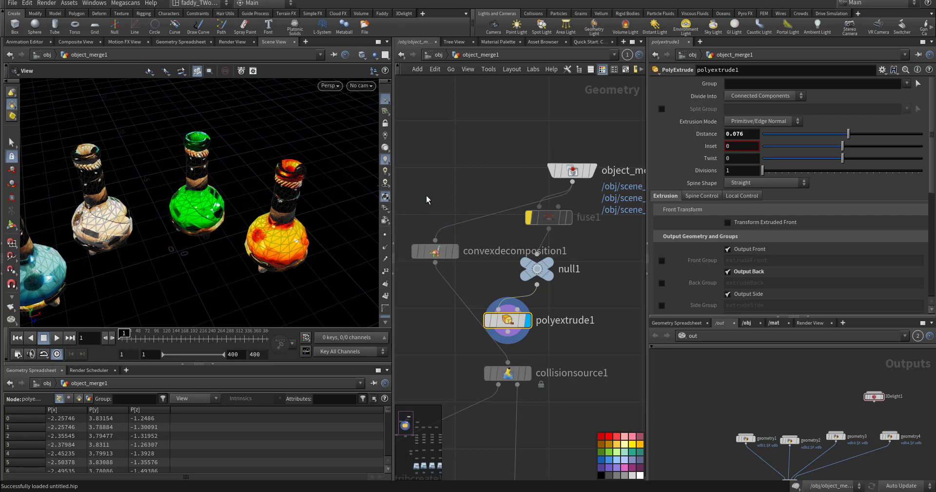
Display the convexdecomposition1 node and examine its convex hulls and parameters.
{"action": "scroll", "coordinate": [442, 205], "scroll_direction": "up", "scroll_amount": 5}
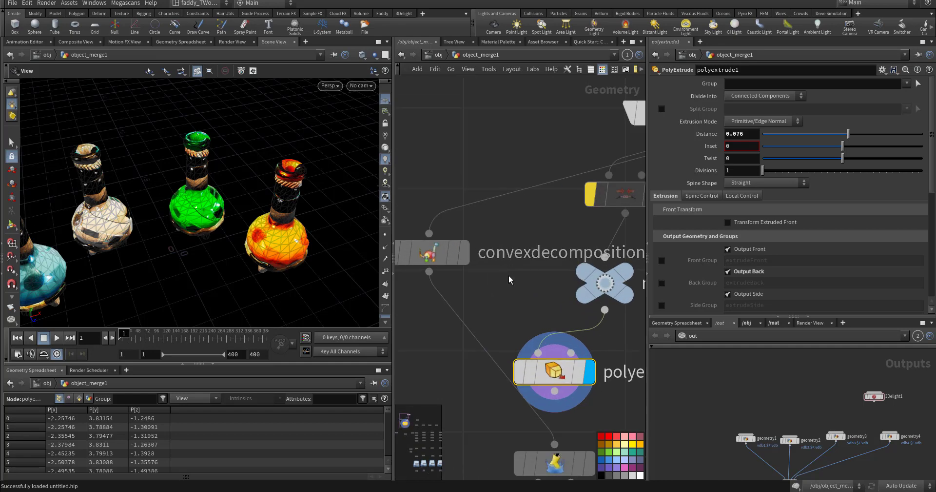
{"action": "mouse_move", "coordinate": [512, 274]}
{"action": "middle_mouse_down"}
{"action": "mouse_move", "coordinate": [472, 268]}
{"action": "mouse_move", "coordinate": [509, 289]}
{"action": "middle_mouse_up"}
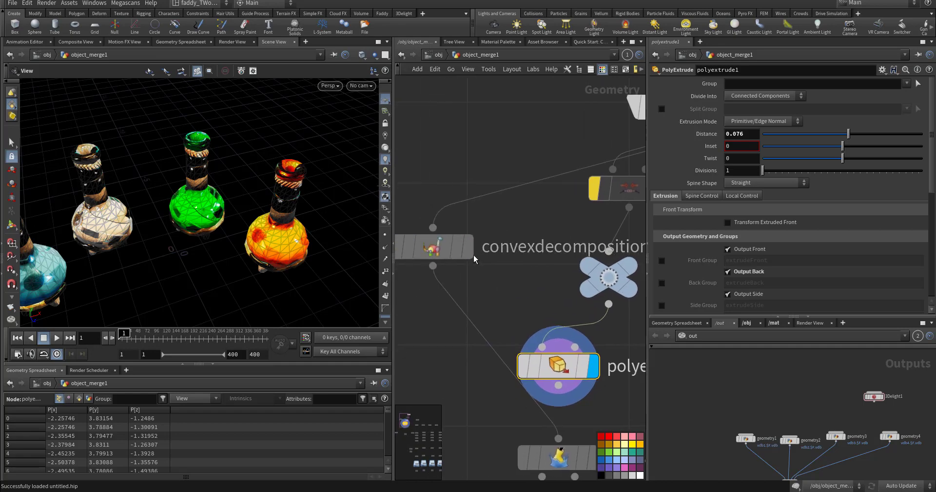
{"action": "left_click", "coordinate": [468, 249]}
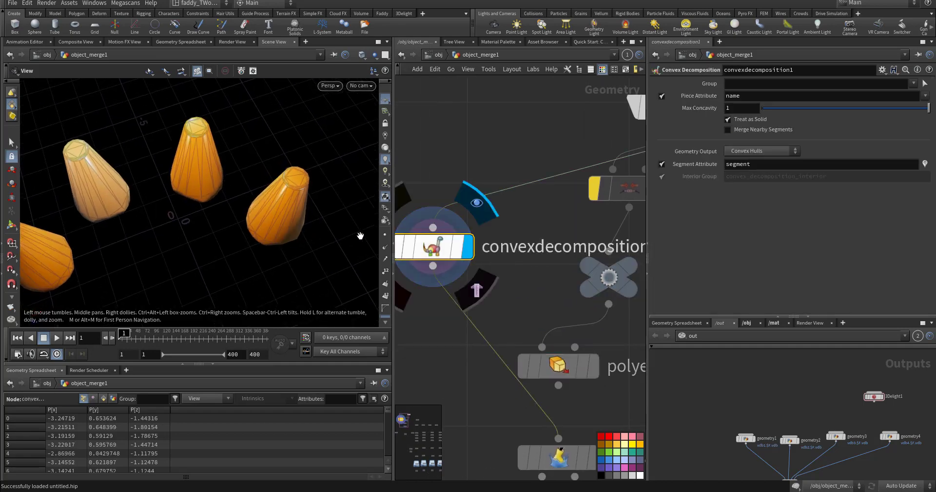
{"action": "middle_click_drag", "start_coordinate": [541, 220], "coordinate": [493, 296]}
{"action": "middle_click_drag", "start_coordinate": [573, 267], "coordinate": [590, 226]}
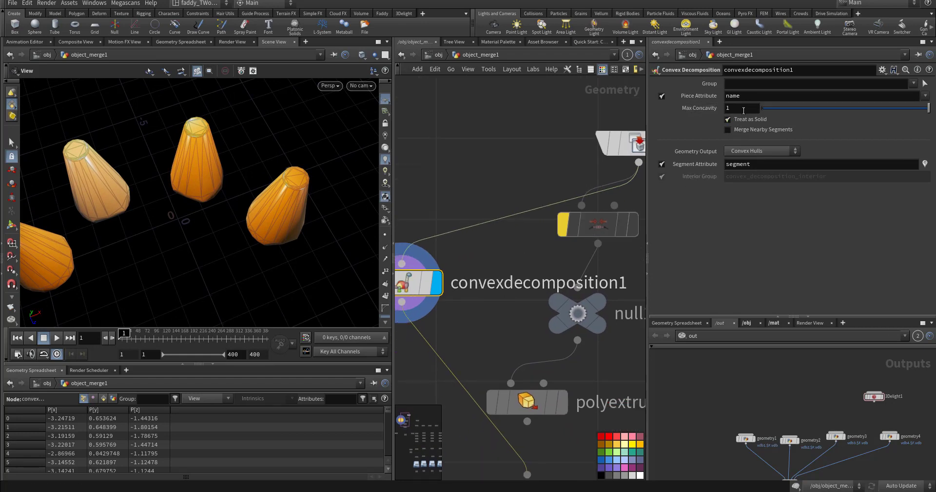
{"action": "middle_click_drag", "start_coordinate": [449, 234], "coordinate": [500, 219]}
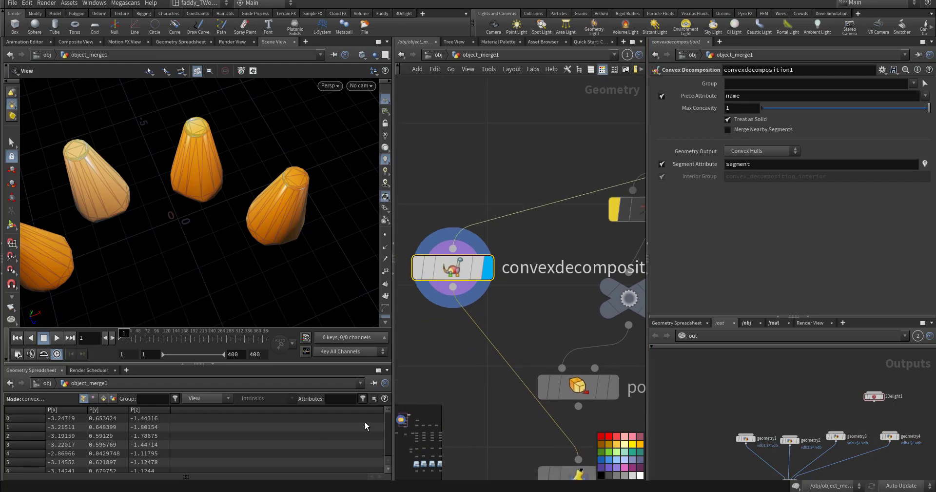
{"action": "middle_click_drag", "start_coordinate": [464, 307], "coordinate": [497, 318]}
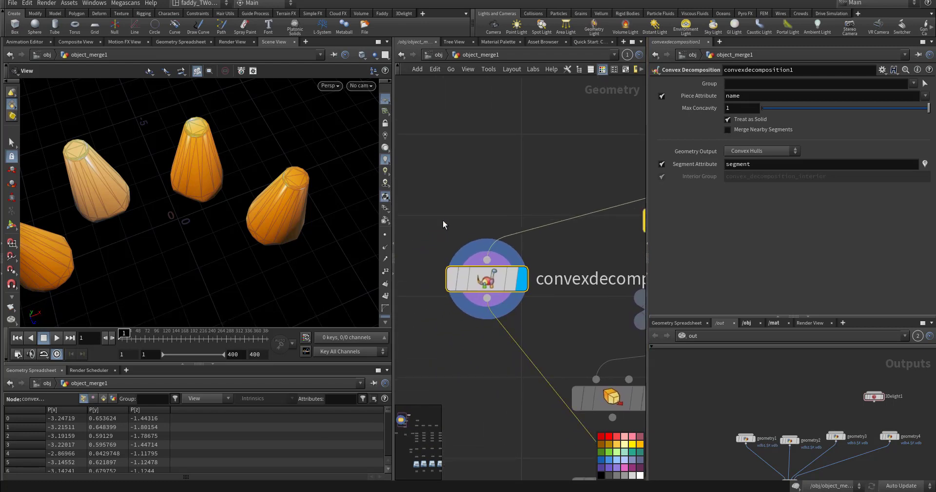
{"action": "middle_click_drag", "start_coordinate": [477, 223], "coordinate": [444, 221]}
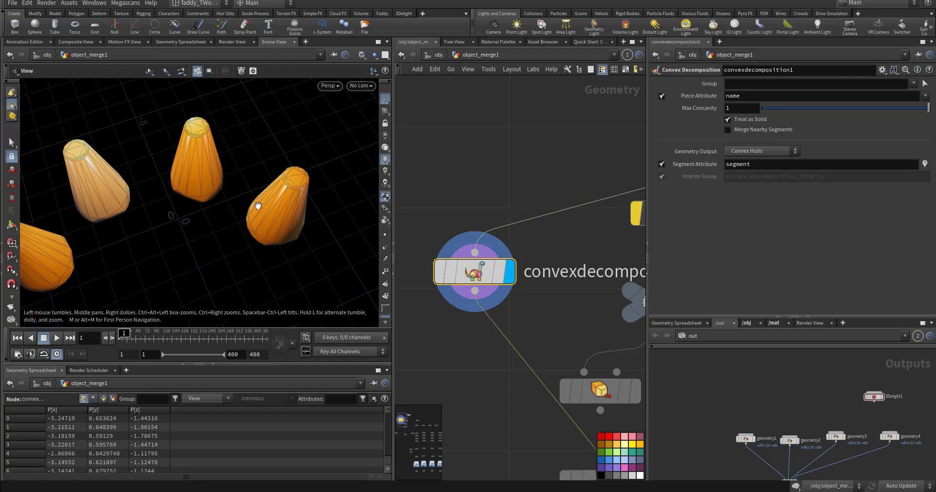
Orbit around the convex hulls to check them and display the collisionsource1 node.
{"action": "left_click_drag", "start_coordinate": [282, 213], "coordinate": [291, 222]}
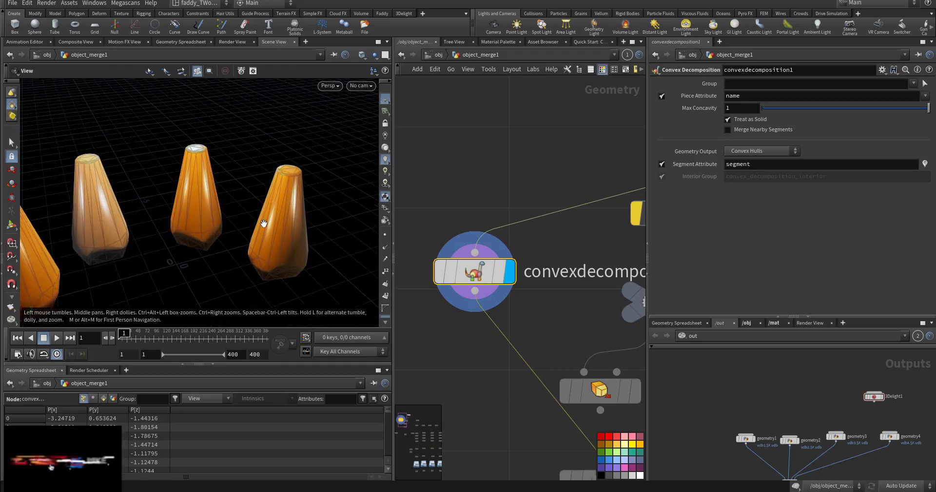
{"action": "left_click_drag", "start_coordinate": [264, 223], "coordinate": [309, 198]}
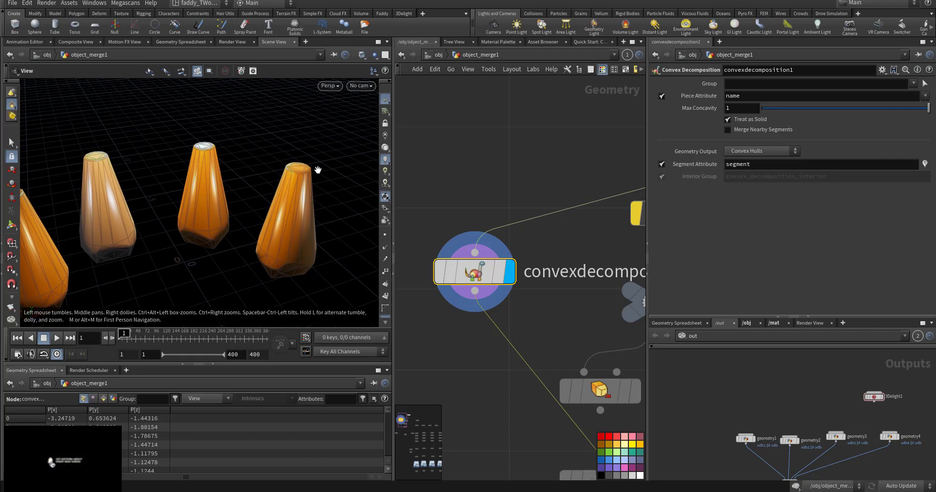
{"action": "middle_click_drag", "start_coordinate": [497, 205], "coordinate": [428, 191]}
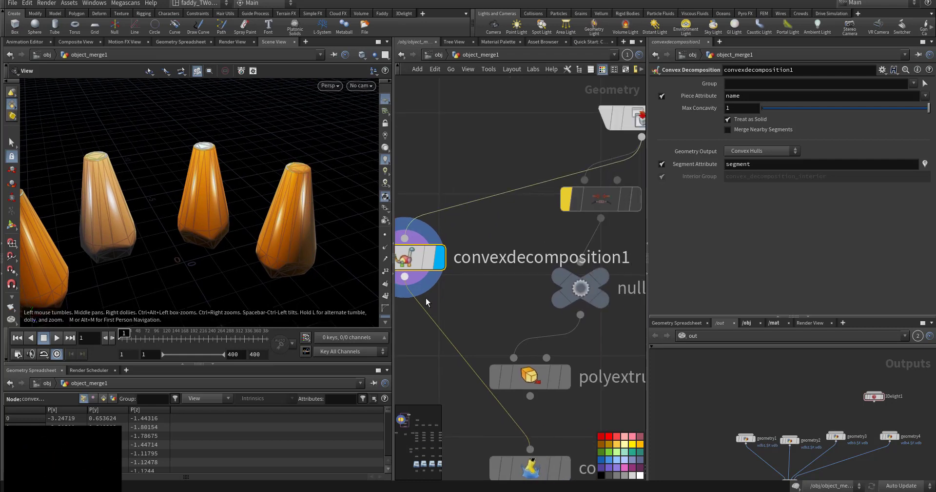
{"action": "middle_click_drag", "start_coordinate": [494, 284], "coordinate": [482, 157]}
{"action": "middle_click_drag", "start_coordinate": [566, 300], "coordinate": [534, 299]}
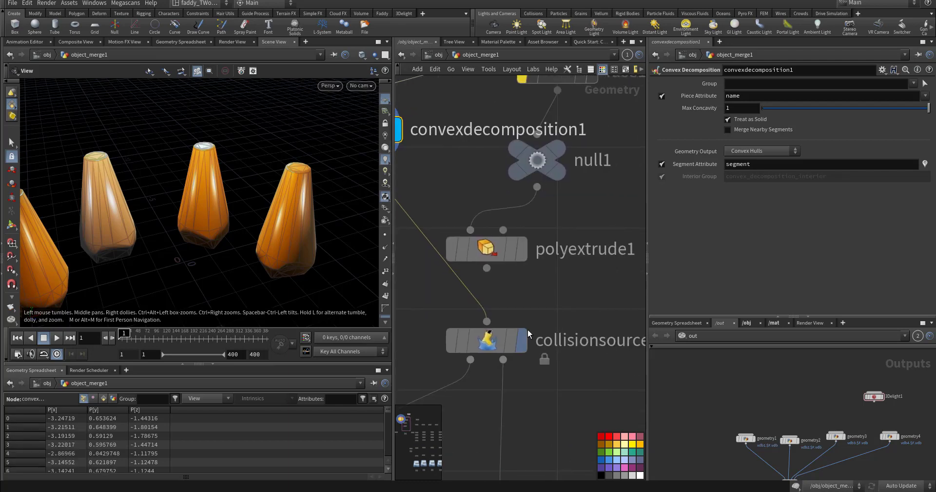
{"action": "left_click", "coordinate": [525, 336]}
Display the VDB null node and orbit around the collision volumes of the bottles.
{"action": "middle_click_drag", "start_coordinate": [562, 400], "coordinate": [545, 276]}
{"action": "scroll", "coordinate": [532, 371], "scroll_direction": "down", "scroll_amount": 3}
{"action": "left_click", "coordinate": [515, 385]}
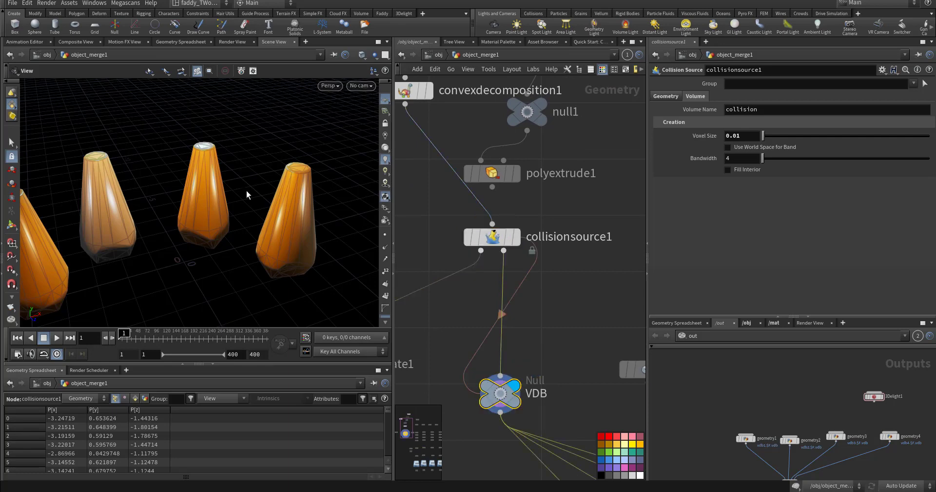
{"action": "left_click_drag", "start_coordinate": [275, 213], "coordinate": [257, 221]}
{"action": "scroll", "coordinate": [258, 223], "scroll_direction": "up", "scroll_amount": 3}
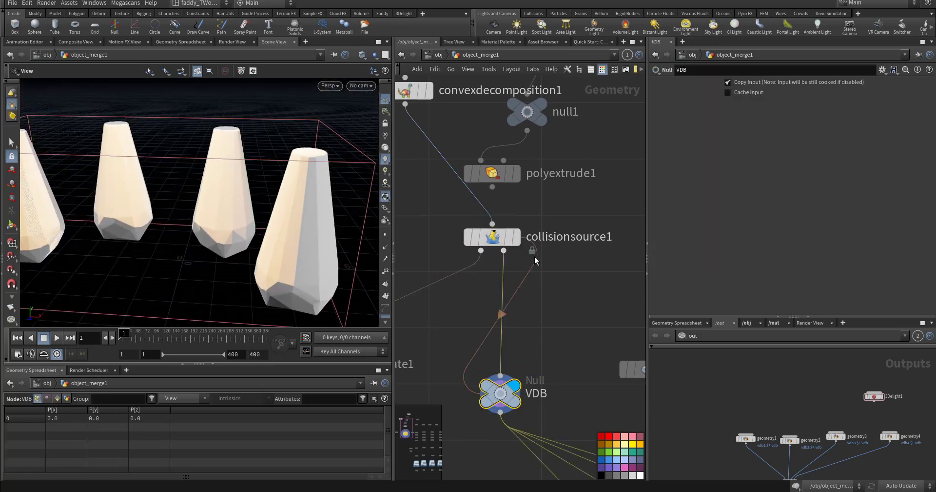
Select the collisionsource1 node and examine its volume settings and the bottle collision volumes up close.
{"action": "left_click", "coordinate": [507, 237]}
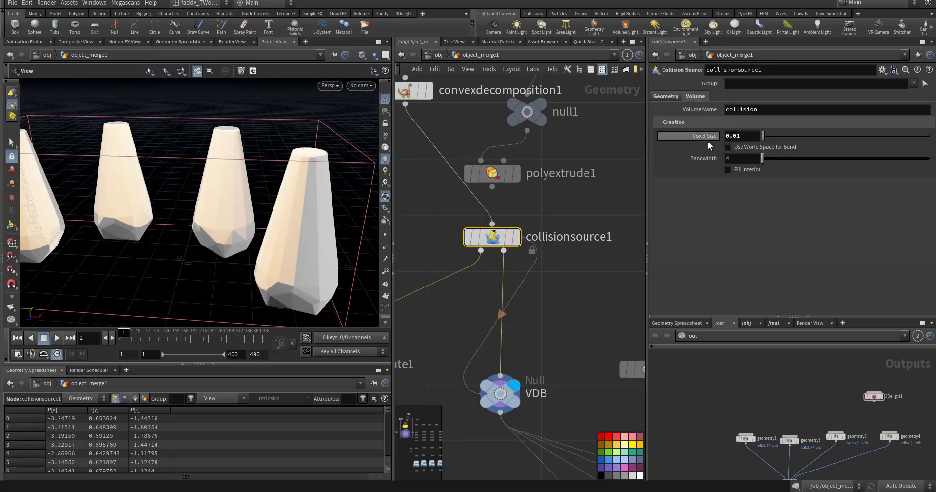
{"action": "left_click_drag", "start_coordinate": [293, 200], "coordinate": [250, 273]}
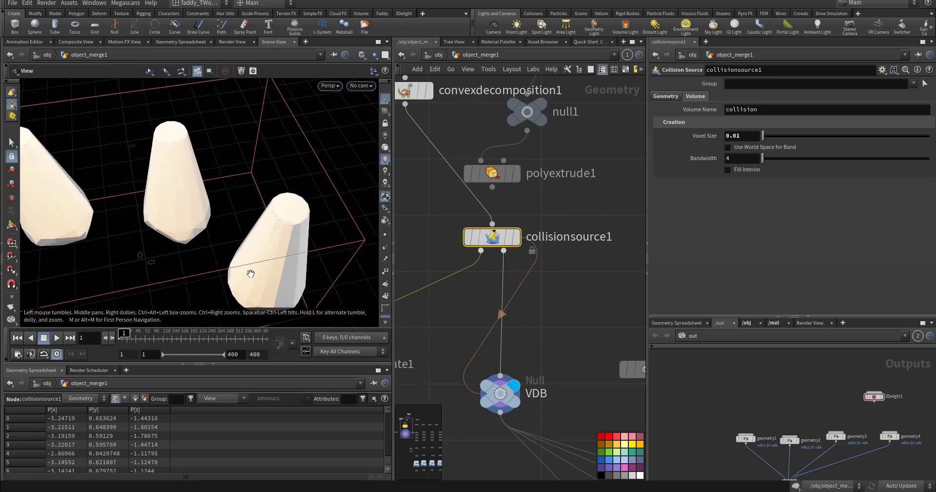
{"action": "middle_click_drag", "start_coordinate": [413, 356], "coordinate": [483, 279]}
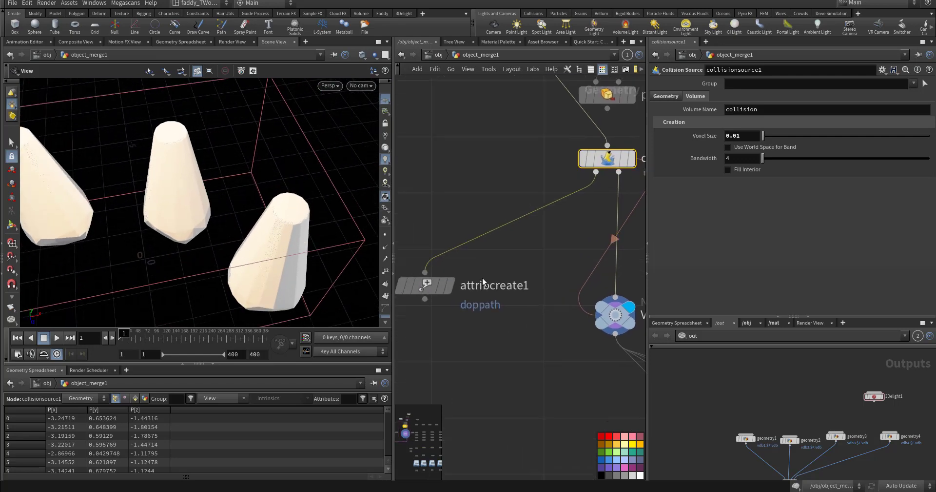
{"action": "left_click_drag", "start_coordinate": [280, 224], "coordinate": [195, 160]}
{"action": "scroll", "coordinate": [294, 240], "scroll_direction": "up", "scroll_amount": 5}
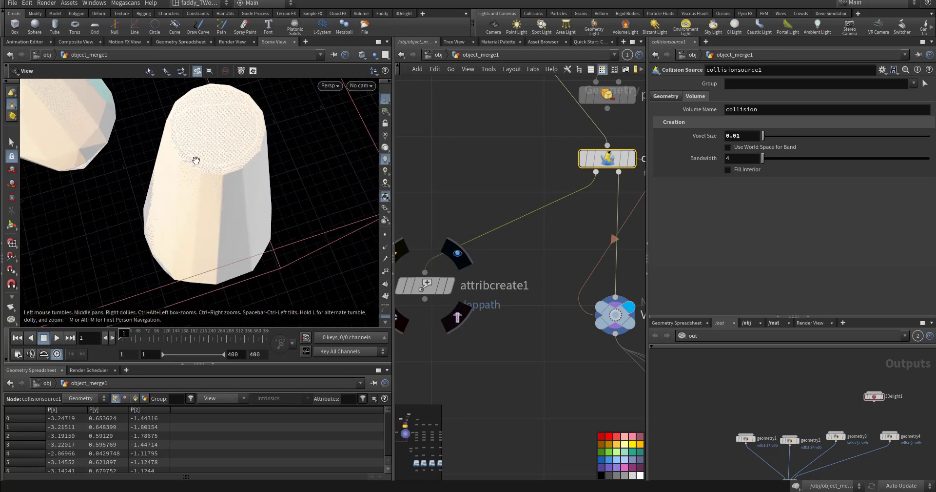
{"action": "left_click_drag", "start_coordinate": [160, 234], "coordinate": [226, 250]}
{"action": "middle_click_drag", "start_coordinate": [226, 250], "coordinate": [217, 295]}
{"action": "scroll", "coordinate": [218, 295], "scroll_direction": "down", "scroll_amount": 2}
Find the smoke source branch of the network, display its circle1 node and examine the parameters.
{"action": "middle_click_drag", "start_coordinate": [527, 334], "coordinate": [340, 240]}
{"action": "scroll", "coordinate": [553, 282], "scroll_direction": "down", "scroll_amount": 3}
{"action": "middle_click_drag", "start_coordinate": [568, 235], "coordinate": [512, 298]}
{"action": "middle_click_drag", "start_coordinate": [531, 228], "coordinate": [470, 320]}
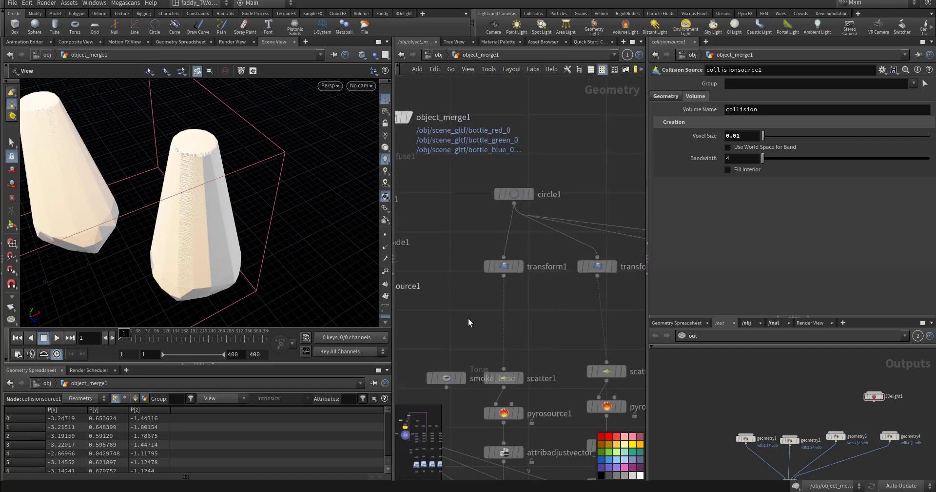
{"action": "middle_click_drag", "start_coordinate": [481, 224], "coordinate": [454, 281]}
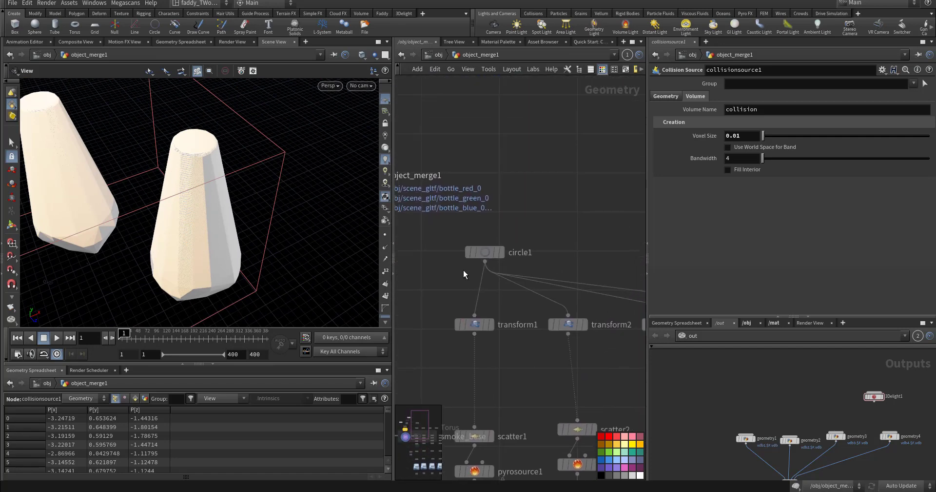
{"action": "left_click", "coordinate": [504, 257]}
{"action": "middle_click_drag", "start_coordinate": [499, 347], "coordinate": [527, 298]}
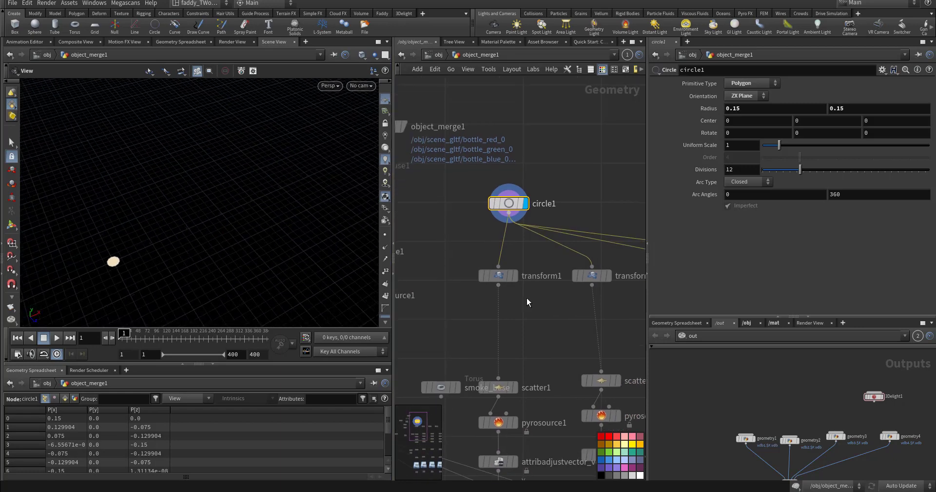
Display the transform1 node and view the moved circle in the viewport.
{"action": "left_click", "coordinate": [517, 276]}
{"action": "right_click_drag", "start_coordinate": [172, 218], "coordinate": [115, 236]}
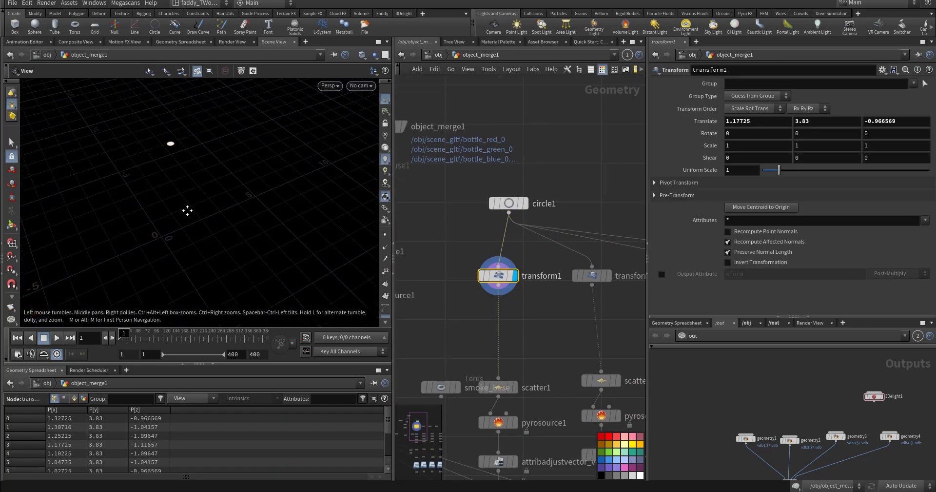
{"action": "middle_click_drag", "start_coordinate": [185, 209], "coordinate": [188, 245]}
{"action": "right_click_drag", "start_coordinate": [200, 203], "coordinate": [246, 200]}
{"action": "middle_click_drag", "start_coordinate": [430, 251], "coordinate": [532, 230]}
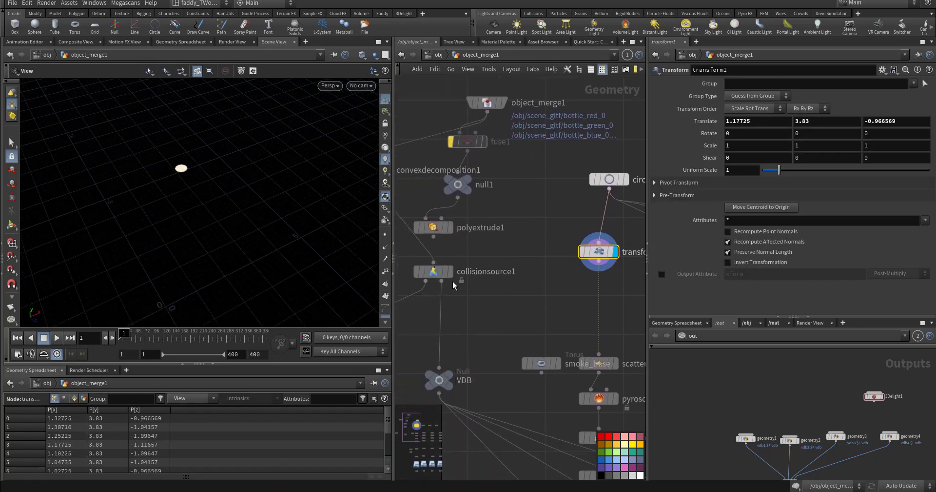
Template the collisionsource1 node so the bottles show as wireframes around the circle.
{"action": "left_click", "coordinate": [450, 272]}
{"action": "left_click_drag", "start_coordinate": [356, 259], "coordinate": [287, 226]}
{"action": "left_click_drag", "start_coordinate": [147, 209], "coordinate": [212, 197]}
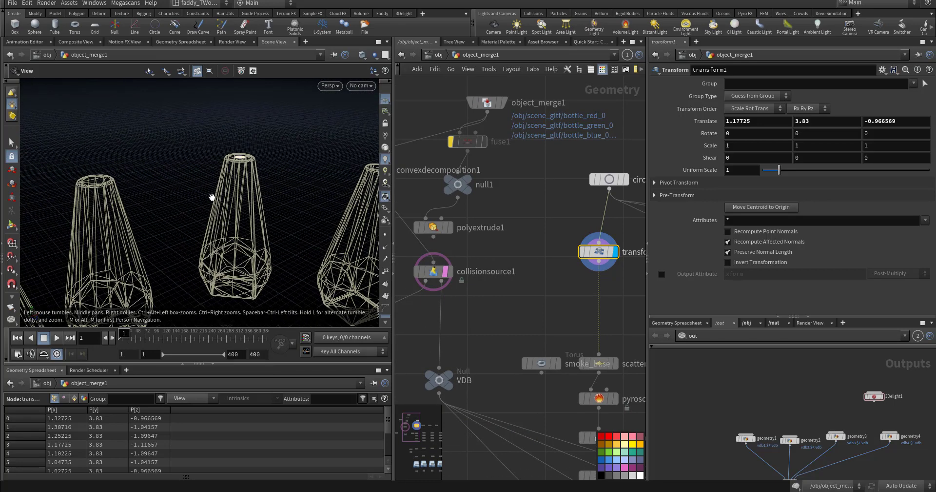
Display the scatter1 node, frame its points at the bottle mouth and set the Global Seed to 3.96.
{"action": "middle_click_drag", "start_coordinate": [624, 359], "coordinate": [508, 297]}
{"action": "left_click", "coordinate": [481, 296]}
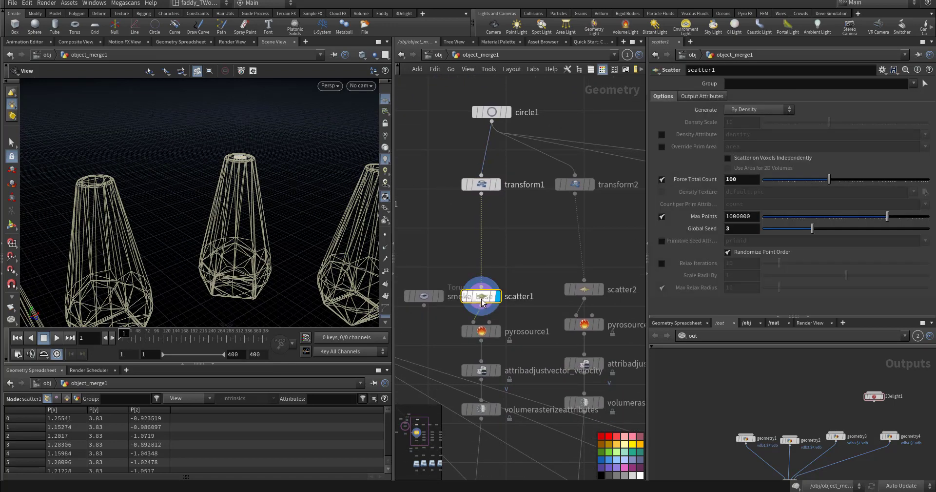
{"action": "middle_click_drag", "start_coordinate": [317, 219], "coordinate": [278, 262]}
{"action": "right_click_drag", "start_coordinate": [277, 262], "coordinate": [248, 200]}
{"action": "middle_click_drag", "start_coordinate": [526, 260], "coordinate": [537, 211]}
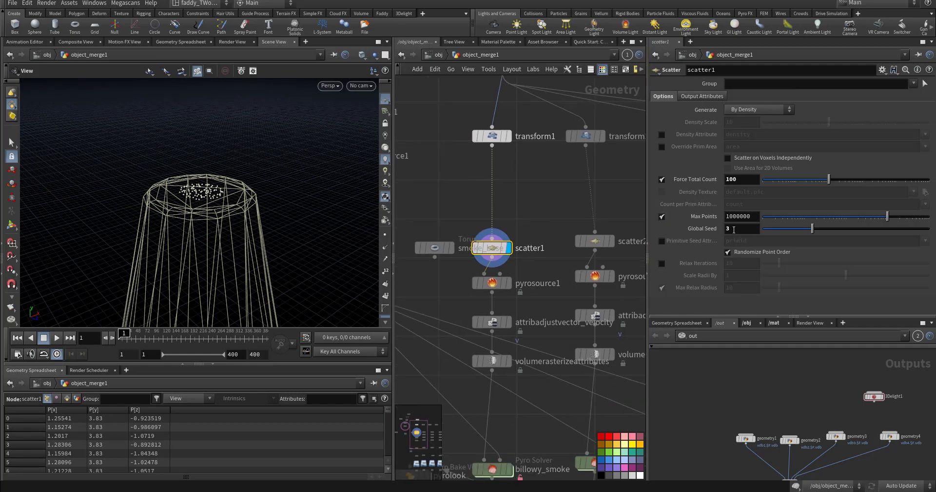
{"action": "left_click_drag", "start_coordinate": [811, 232], "coordinate": [828, 230]}
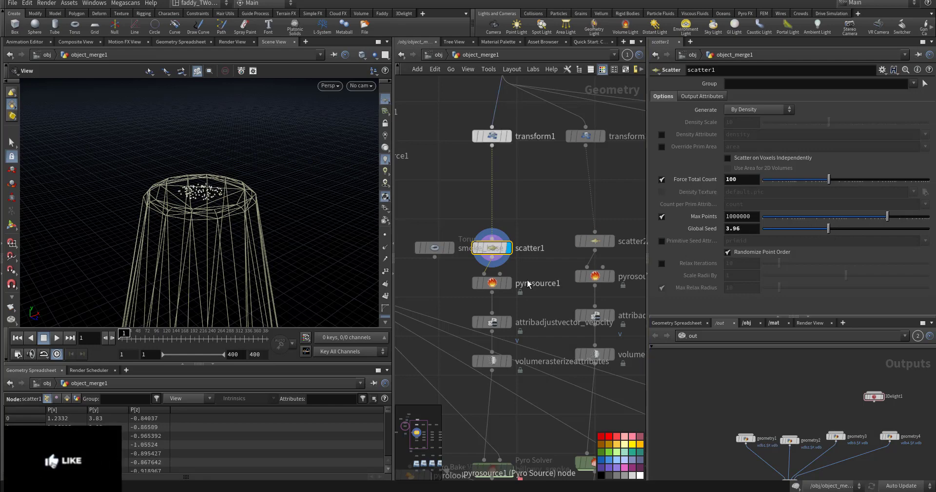
Display the pyrosource1 node and examine its Density and Temperature attributes.
{"action": "left_click", "coordinate": [504, 287]}
{"action": "left_click", "coordinate": [493, 283]}
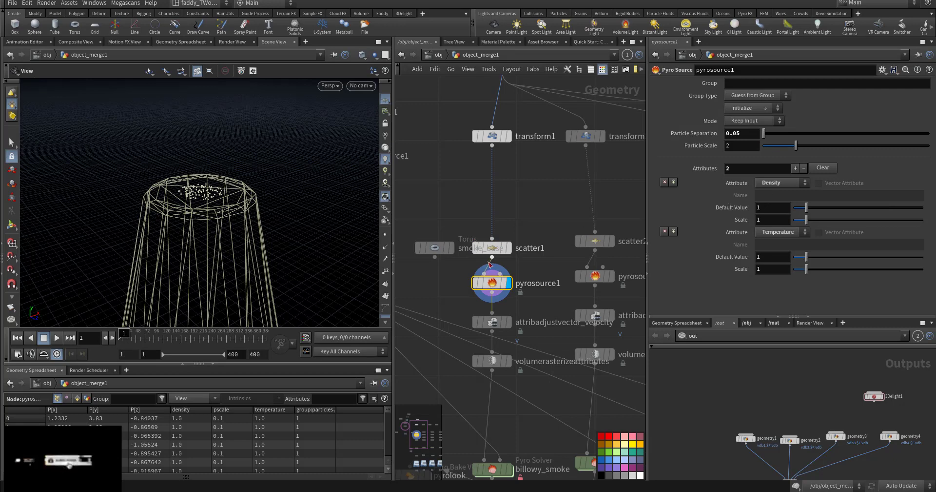
{"action": "scroll", "coordinate": [488, 273], "scroll_direction": "up", "scroll_amount": 2}
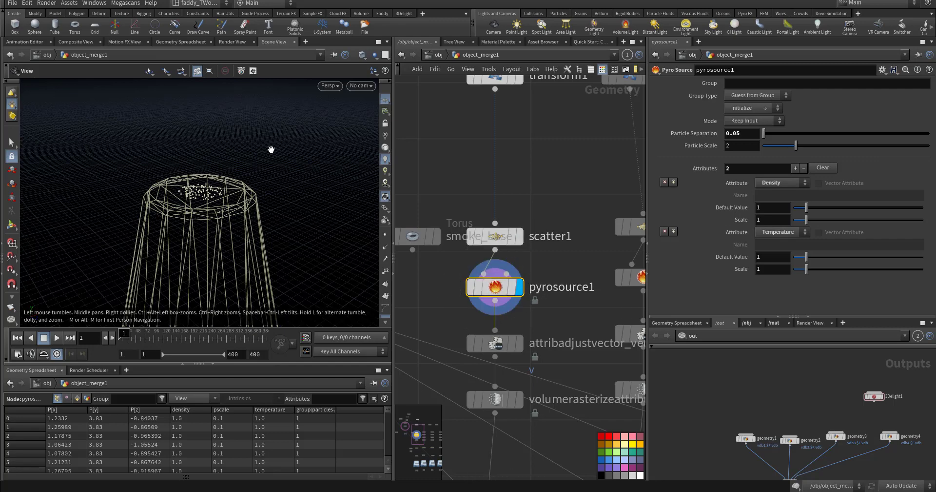
Display the attribadjustvector_velocity and volumerasterizeattributes nodes in turn and examine their attribute settings.
{"action": "middle_click_drag", "start_coordinate": [450, 307], "coordinate": [455, 225]}
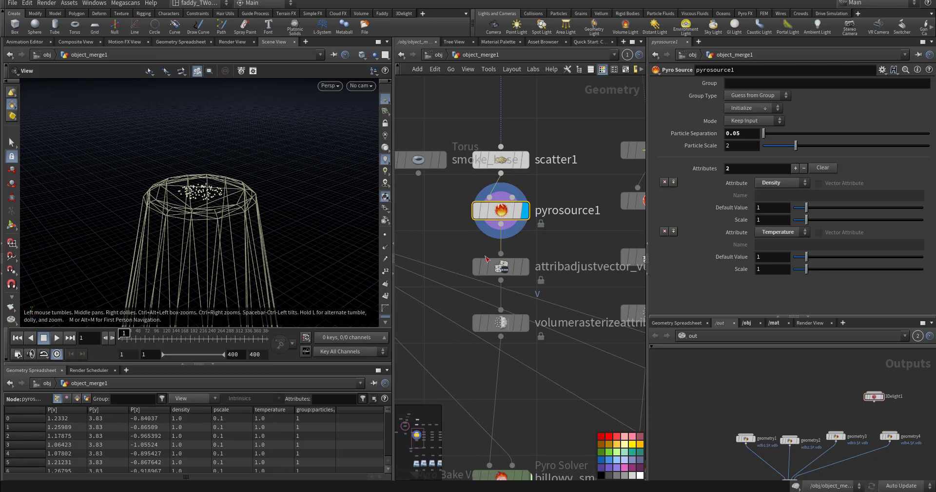
{"action": "left_click", "coordinate": [504, 267]}
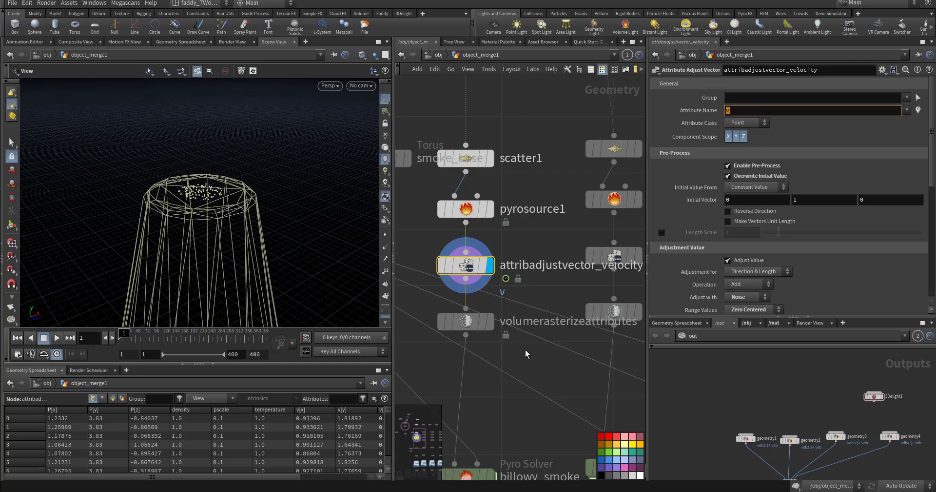
{"action": "middle_click_drag", "start_coordinate": [500, 332], "coordinate": [539, 254]}
{"action": "left_click", "coordinate": [530, 242]}
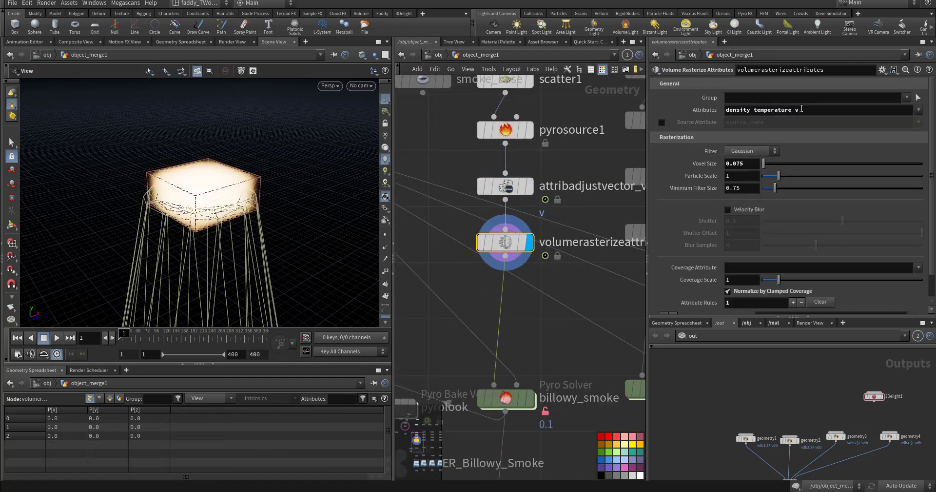
{"action": "double_click", "coordinate": [801, 108]}
{"action": "middle_click_drag", "start_coordinate": [535, 346], "coordinate": [566, 260]}
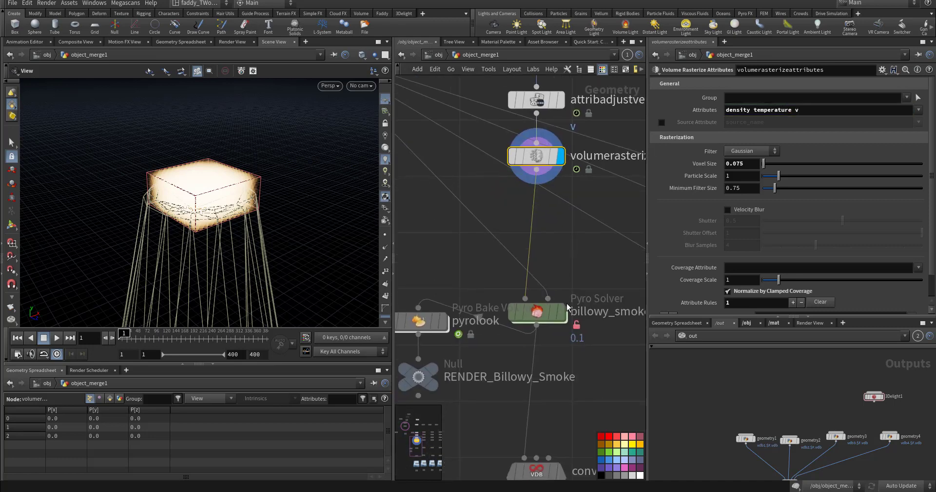
Display the billowy_smoke pyro solver and set its voxel size to 0.5.
{"action": "mouse_move", "coordinate": [564, 316]}
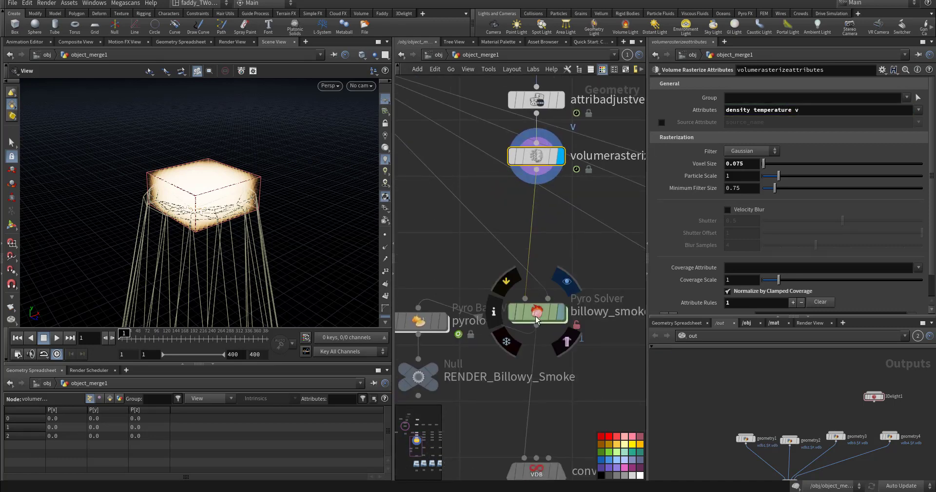
{"action": "left_click", "coordinate": [564, 315]}
{"action": "middle_click_drag", "start_coordinate": [588, 264], "coordinate": [548, 286]}
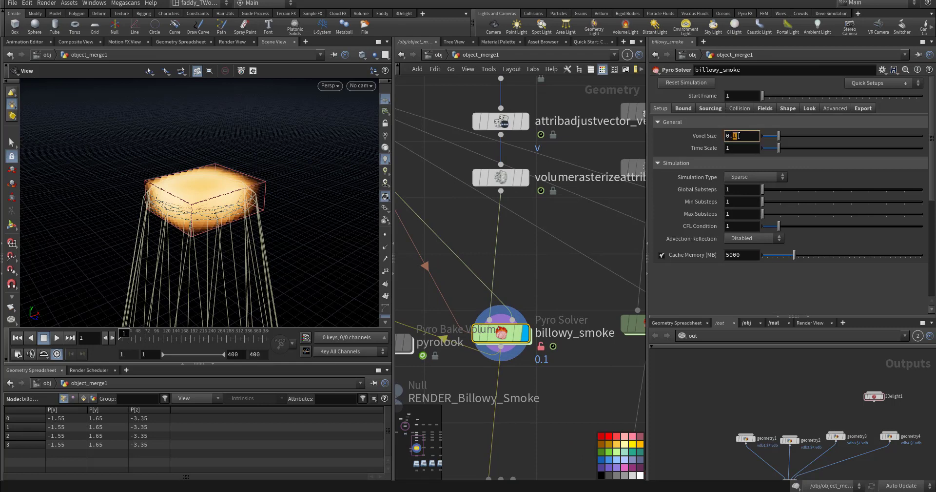
{"action": "type", "text": "5"}
{"action": "key", "text": "Return"}
Play the billowy_smoke simulation twice from different view angles, returning to the first frame each time.
{"action": "mouse_move", "coordinate": [567, 386]}
{"action": "middle_mouse_down"}
{"action": "mouse_move", "coordinate": [607, 340]}
{"action": "mouse_move", "coordinate": [566, 412]}
{"action": "mouse_move", "coordinate": [575, 375]}
{"action": "middle_mouse_up"}
{"action": "left_click", "coordinate": [604, 337]}
{"action": "key", "text": "Up"}
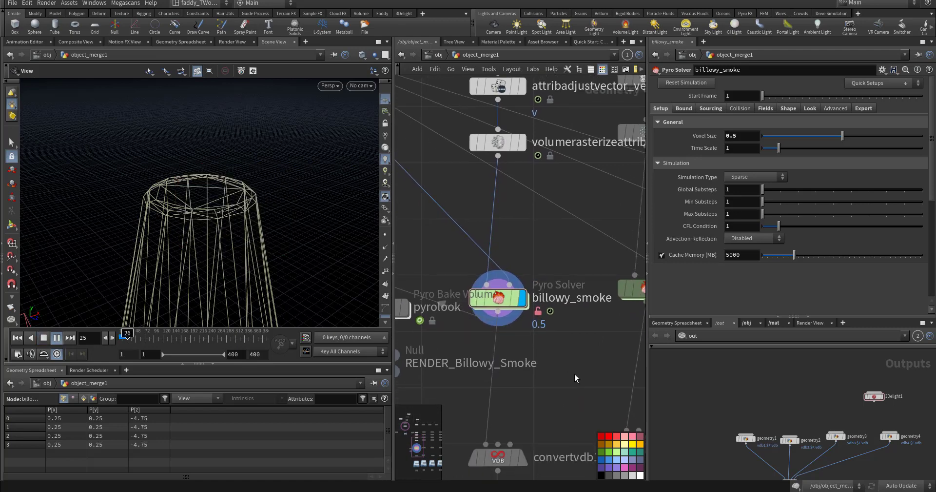
{"action": "key", "text": "ctrl+Up"}
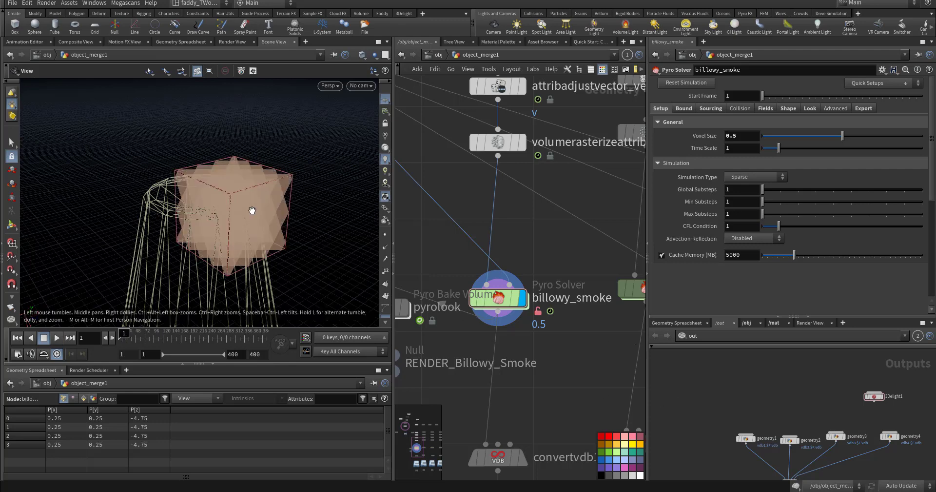
{"action": "left_click_drag", "start_coordinate": [252, 210], "coordinate": [195, 196]}
{"action": "left_click_drag", "start_coordinate": [264, 235], "coordinate": [207, 233]}
{"action": "key", "text": "Up"}
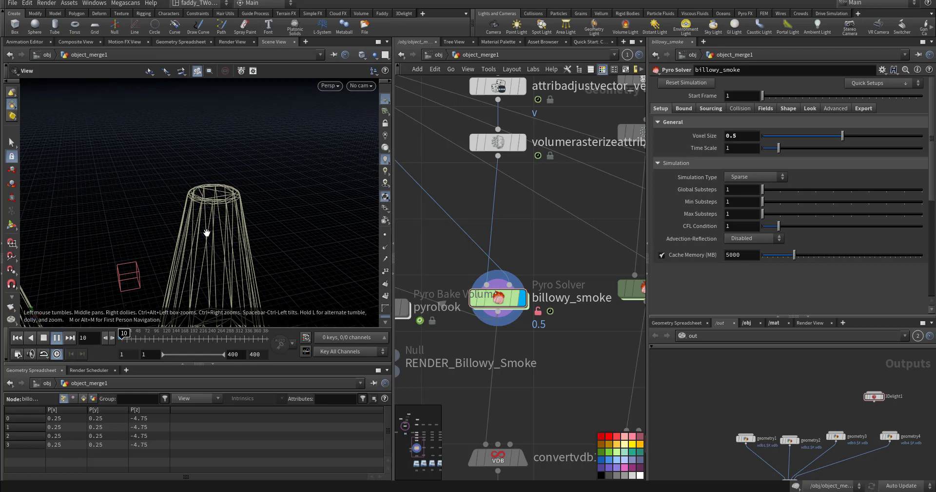
{"action": "key", "text": "Up"}
{"action": "key", "text": "ctrl+Up"}
Move the filecache2 node up and to the left, closer beneath the convertvdb1 node.
{"action": "middle_click_drag", "start_coordinate": [585, 365], "coordinate": [652, 285]}
{"action": "scroll", "coordinate": [620, 288], "scroll_direction": "down", "scroll_amount": 1}
{"action": "middle_click_drag", "start_coordinate": [544, 288], "coordinate": [482, 207]}
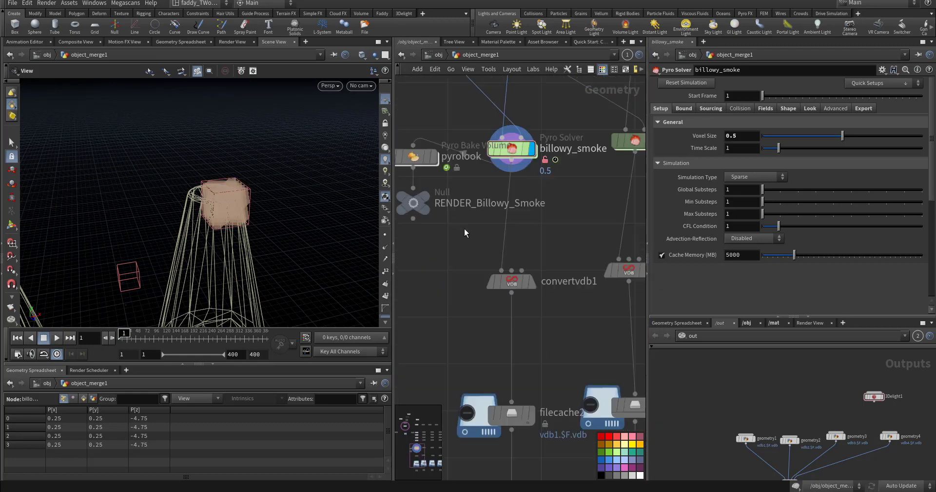
{"action": "mouse_move", "coordinate": [536, 288]}
{"action": "middle_click_drag", "start_coordinate": [566, 236], "coordinate": [561, 205]}
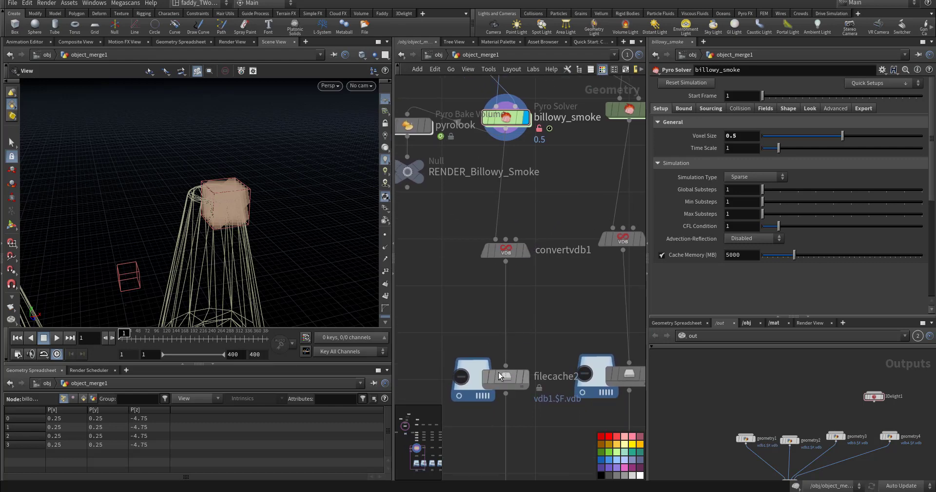
{"action": "left_click_drag", "start_coordinate": [498, 371], "coordinate": [453, 291]}
{"action": "middle_click_drag", "start_coordinate": [549, 287], "coordinate": [532, 329]}
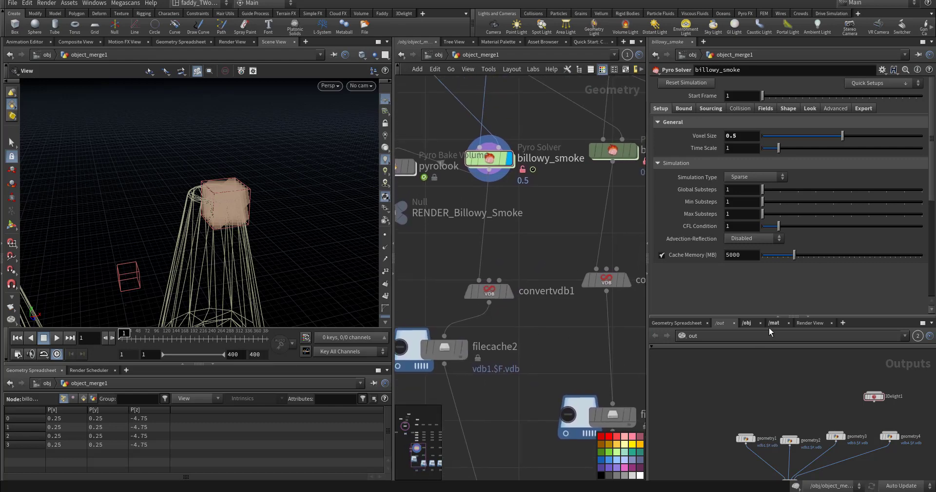
Select the 3Delight1 render node in the out network to show its output settings.
{"action": "middle_click_drag", "start_coordinate": [754, 391], "coordinate": [693, 406]}
{"action": "scroll", "coordinate": [832, 431], "scroll_direction": "up", "scroll_amount": 5}
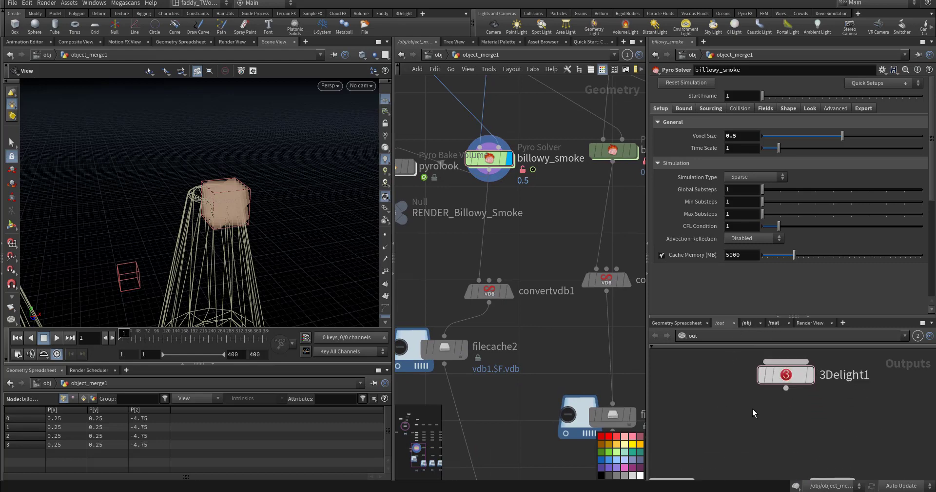
{"action": "left_click_drag", "start_coordinate": [742, 405], "coordinate": [853, 372]}
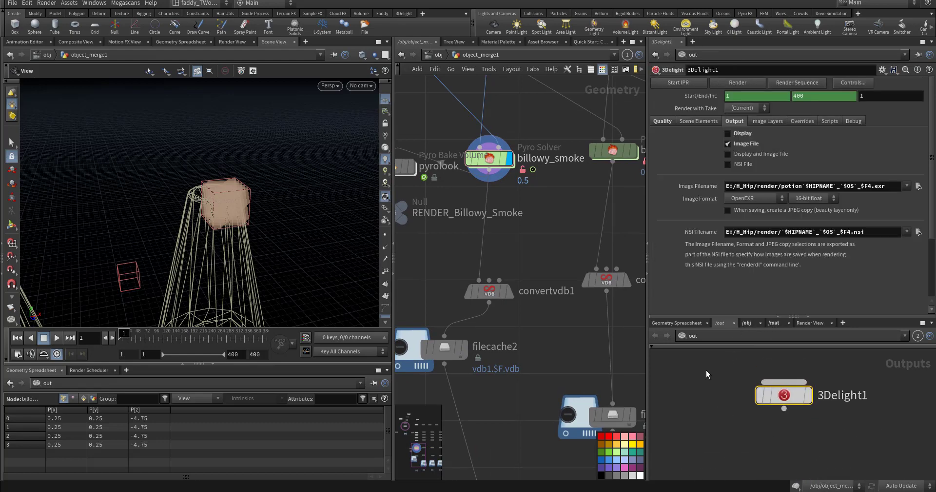
Select and display the convertvdb1 node to review its VDB conversion settings.
{"action": "left_click_drag", "start_coordinate": [444, 259], "coordinate": [552, 322]}
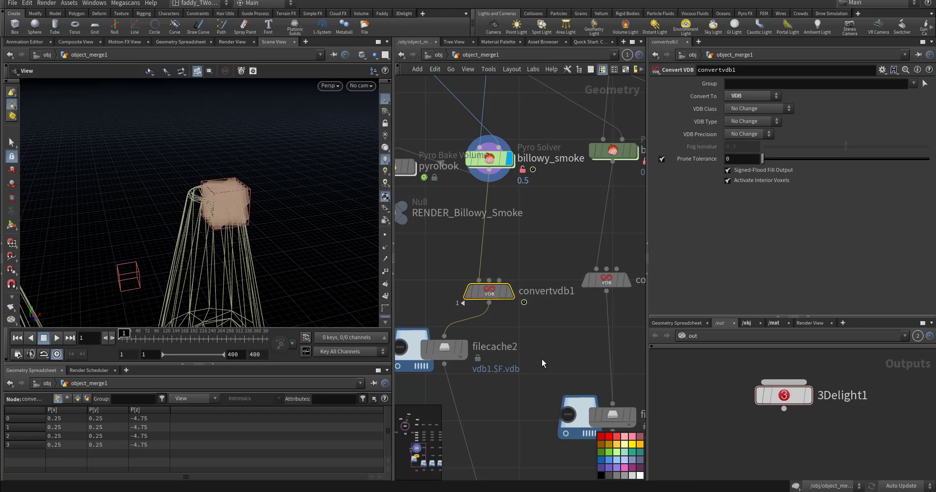
{"action": "left_click", "coordinate": [511, 293]}
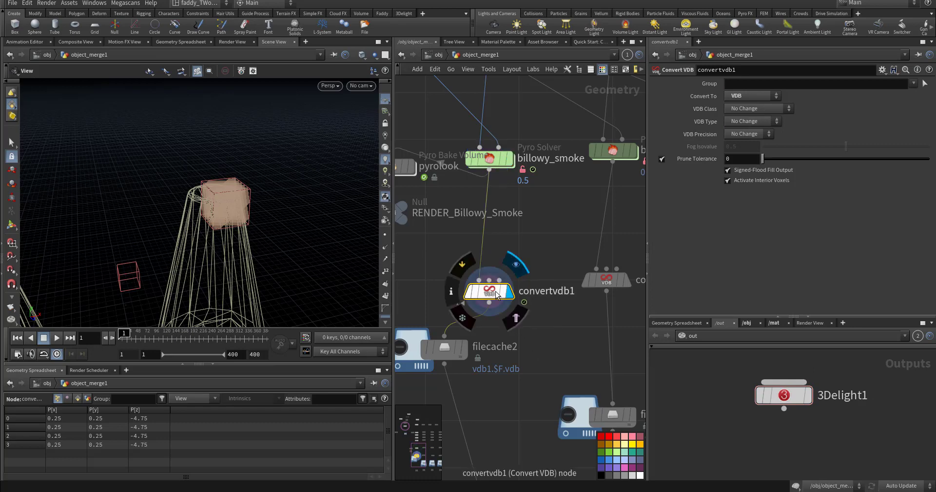
{"action": "middle_click_drag", "start_coordinate": [612, 278], "coordinate": [624, 240]}
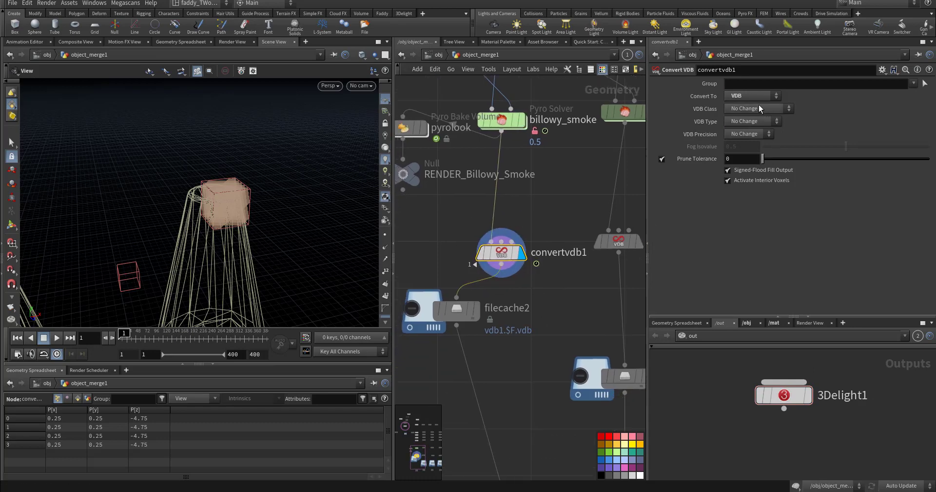
{"action": "middle_click_drag", "start_coordinate": [500, 257], "coordinate": [514, 246]}
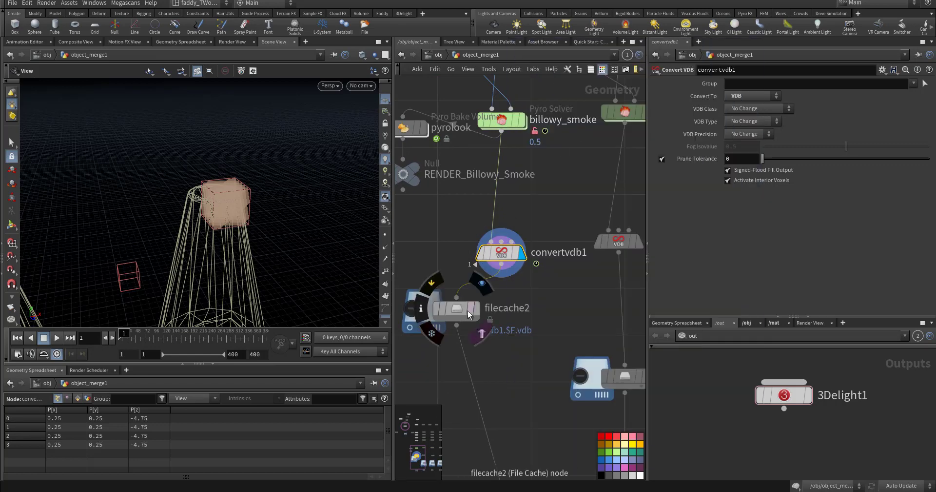
Display the filecache2 node and scrub through its cached smoke, viewing the full row of bottles.
{"action": "left_click", "coordinate": [479, 310]}
{"action": "left_click", "coordinate": [459, 308]}
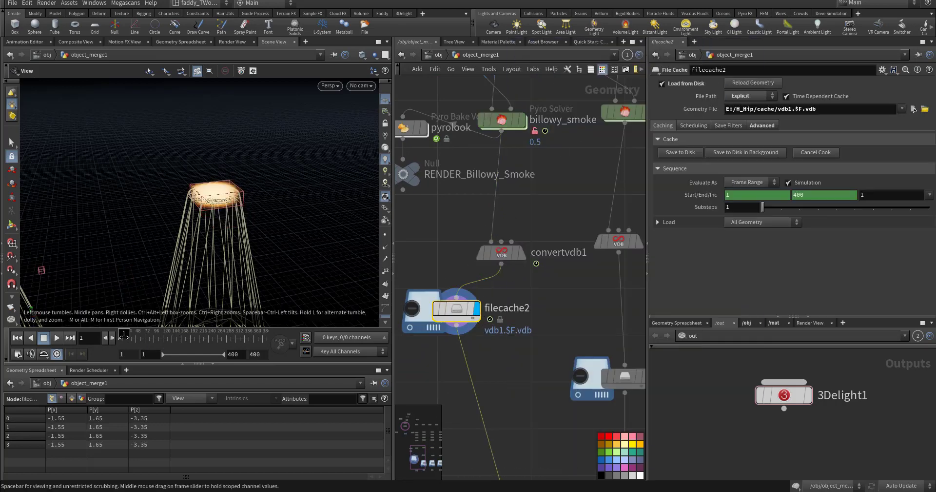
{"action": "left_click_drag", "start_coordinate": [148, 336], "coordinate": [156, 334]}
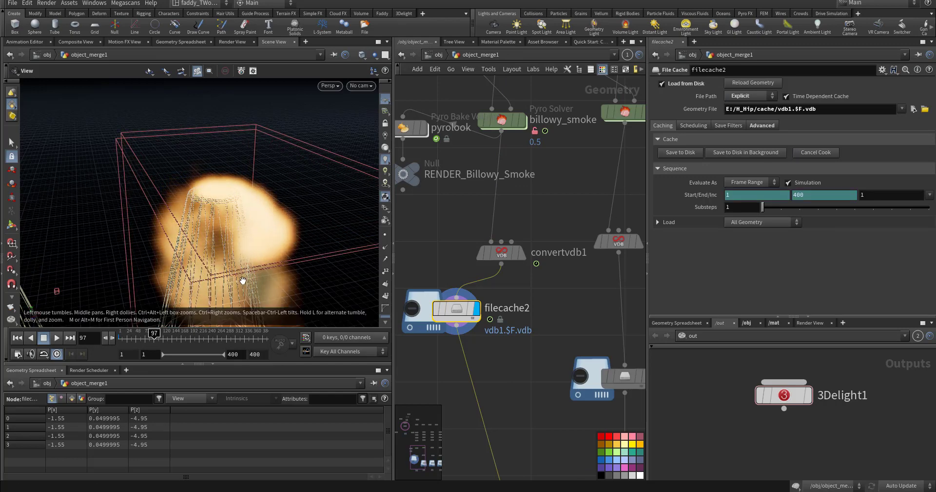
{"action": "left_click_drag", "start_coordinate": [242, 255], "coordinate": [232, 194]}
{"action": "scroll", "coordinate": [232, 194], "scroll_direction": "down", "scroll_amount": 5}
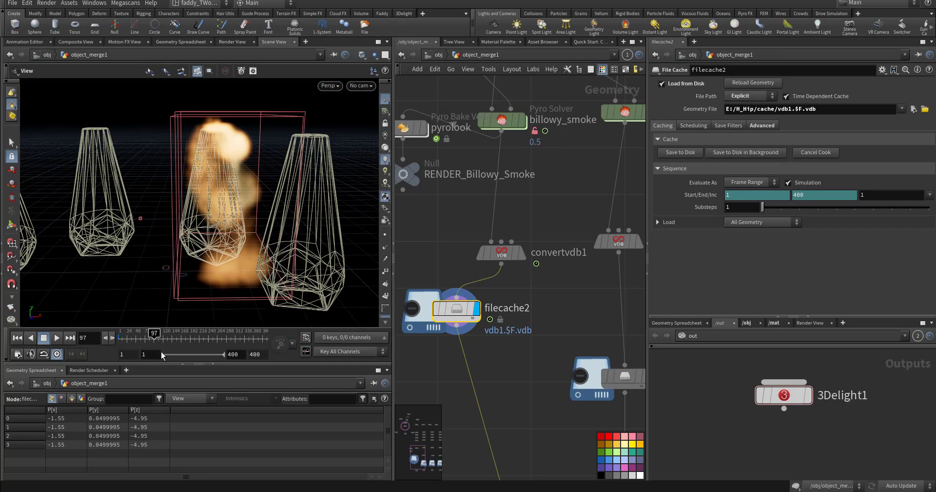
{"action": "left_click_drag", "start_coordinate": [160, 336], "coordinate": [220, 342]}
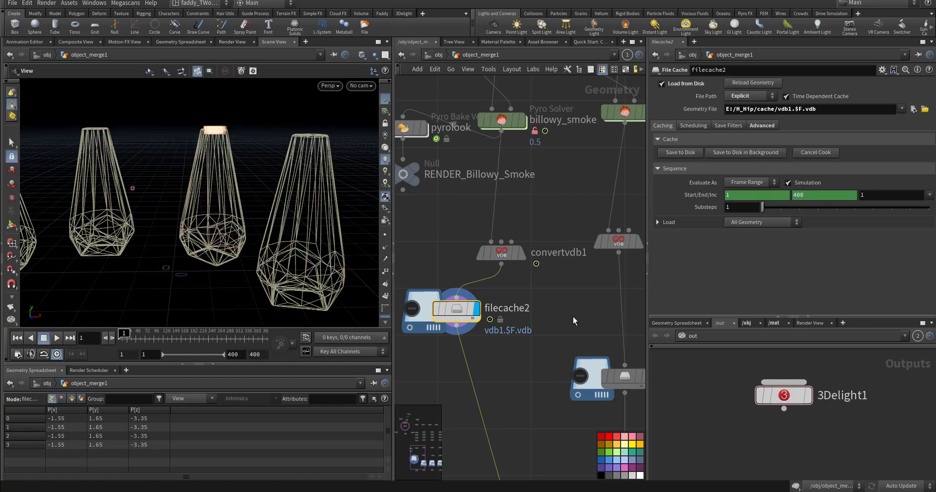
Select the duplicated node chains from scatter2, scatter3 and scatter4 to their pyro solvers in turn, and view the VDB caches below.
{"action": "scroll", "coordinate": [507, 366], "scroll_direction": "down", "scroll_amount": 10}
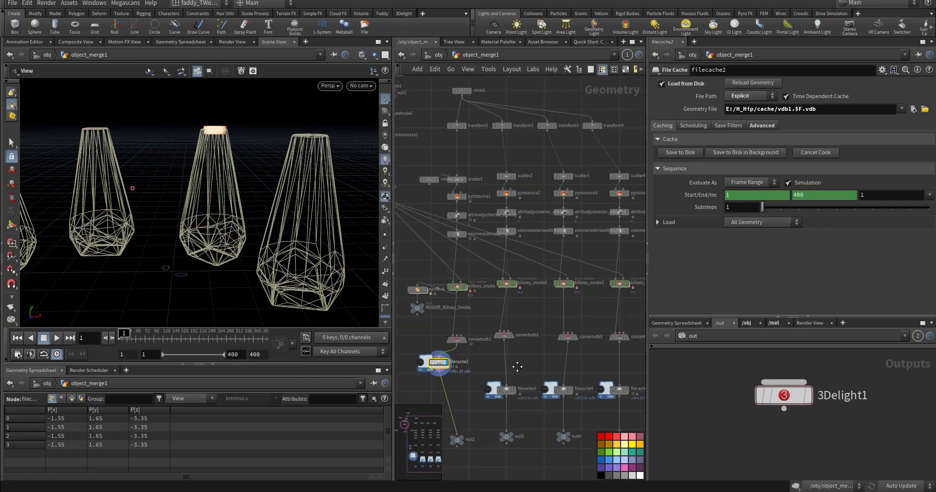
{"action": "middle_click_drag", "start_coordinate": [517, 366], "coordinate": [528, 400]}
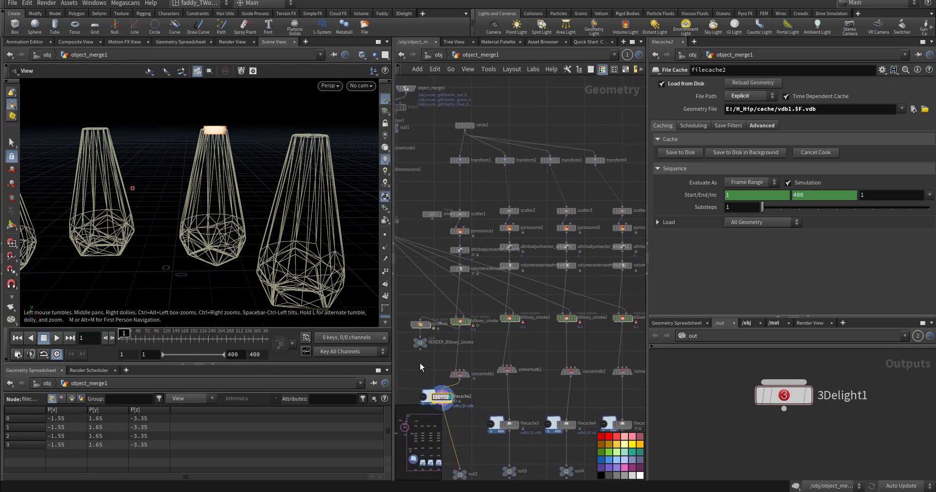
{"action": "middle_click_drag", "start_coordinate": [420, 362], "coordinate": [446, 346]}
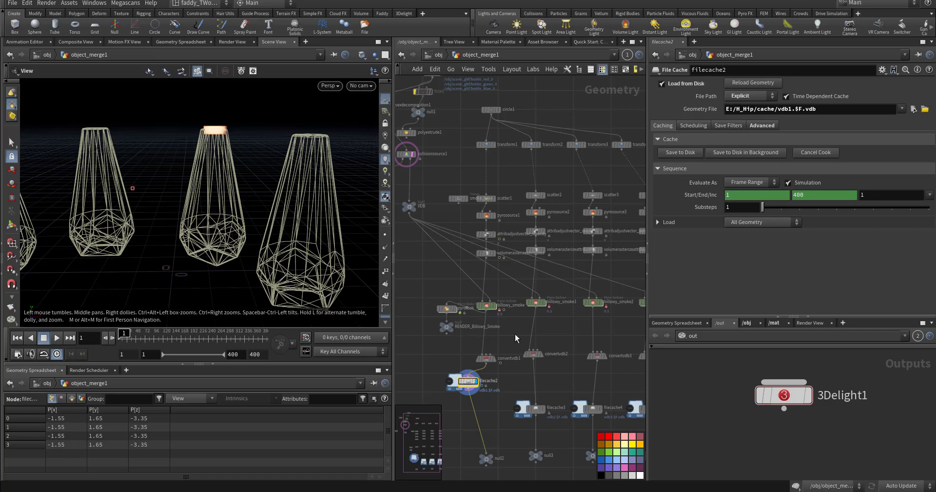
{"action": "middle_click_drag", "start_coordinate": [546, 328], "coordinate": [490, 326]}
{"action": "left_click_drag", "start_coordinate": [460, 178], "coordinate": [501, 317]}
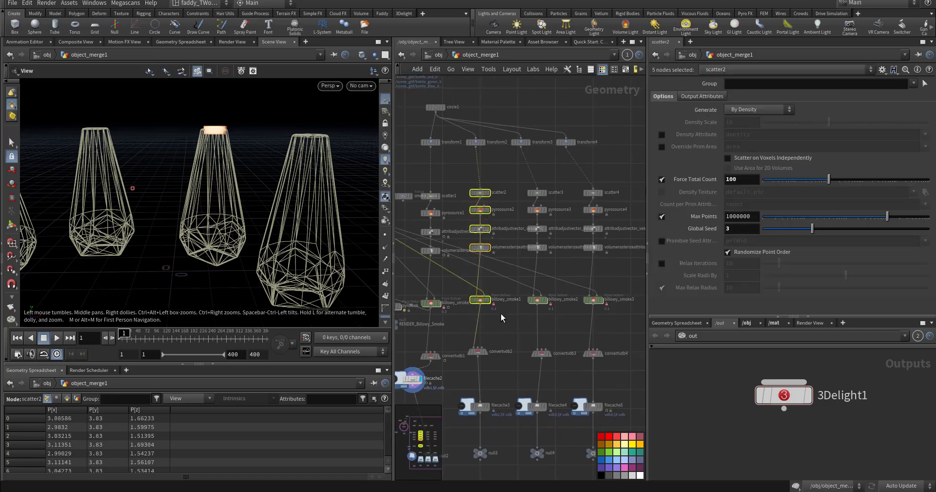
{"action": "left_click_drag", "start_coordinate": [515, 184], "coordinate": [588, 299]}
{"action": "left_click_drag", "start_coordinate": [580, 183], "coordinate": [607, 306]}
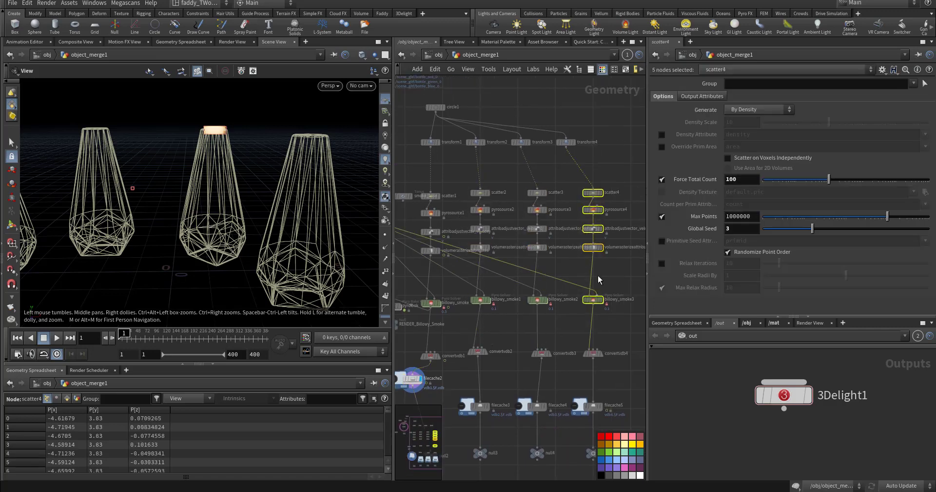
{"action": "middle_click_drag", "start_coordinate": [488, 429], "coordinate": [514, 333]}
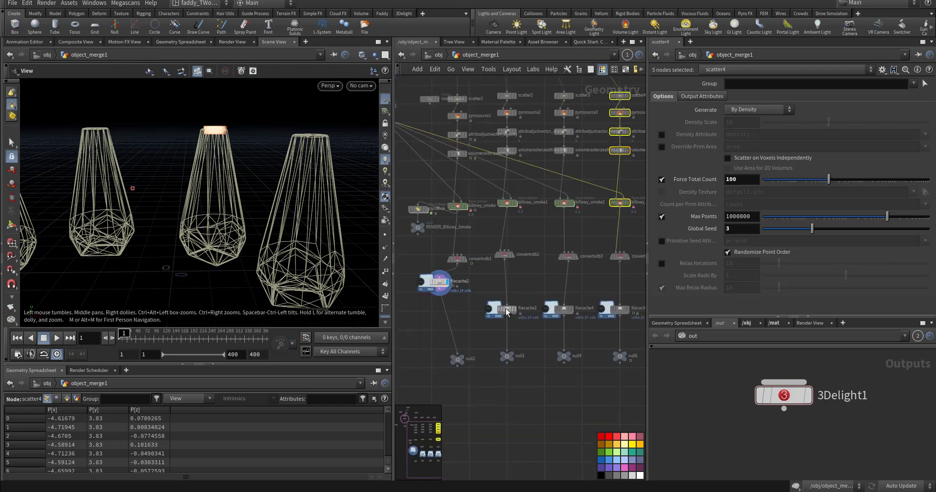
{"action": "scroll", "coordinate": [508, 312], "scroll_direction": "up", "scroll_amount": 5}
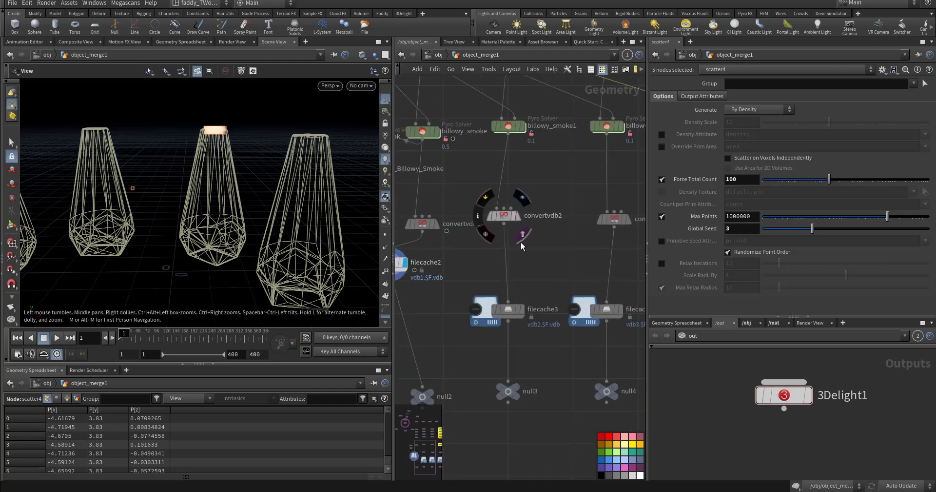
Open the billowy_smoke pyro solver's contents to view dopnet1's cache settings, and return to the object_merge1 network.
{"action": "middle_click_drag", "start_coordinate": [480, 191], "coordinate": [471, 335]}
{"action": "left_click_drag", "start_coordinate": [471, 335], "coordinate": [552, 392]}
{"action": "scroll", "coordinate": [533, 389], "scroll_direction": "up", "scroll_amount": 2}
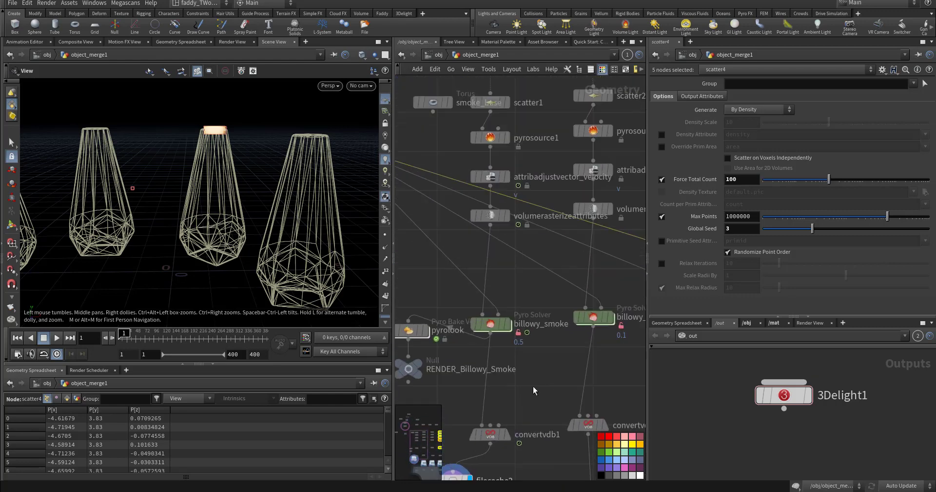
{"action": "double_click", "coordinate": [485, 313]}
{"action": "key", "text": "i"}
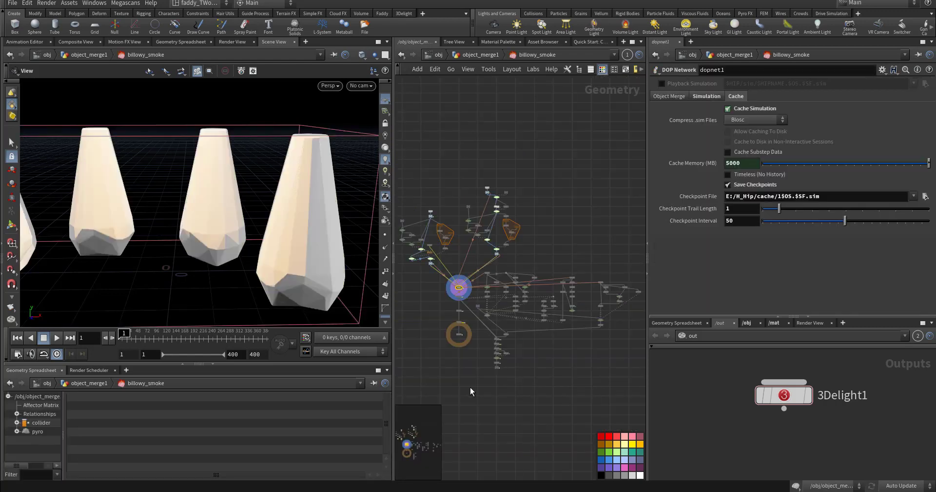
{"action": "left_click", "coordinate": [481, 54]}
Match the billowy_smoke pyro solver to its current definition and allow editing of its contents again.
{"action": "right_click", "coordinate": [481, 309]}
{"action": "mouse_move", "coordinate": [526, 365]}
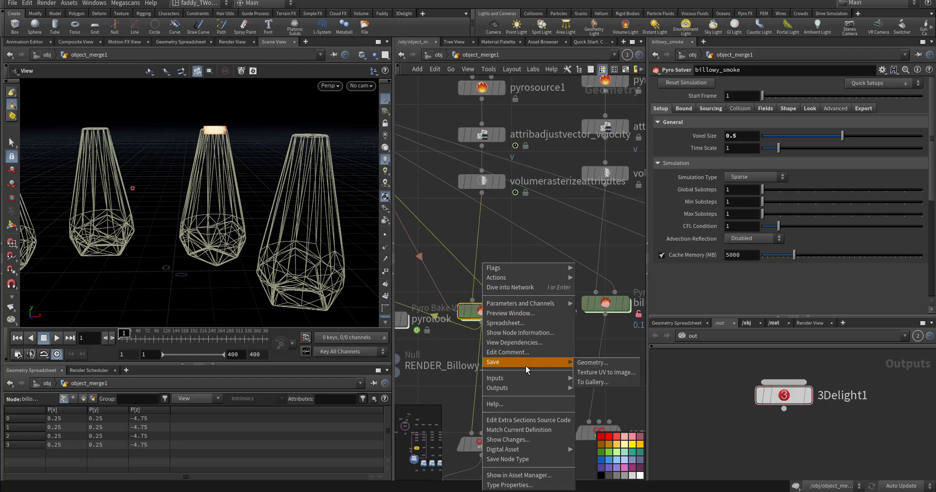
{"action": "left_click", "coordinate": [507, 431]}
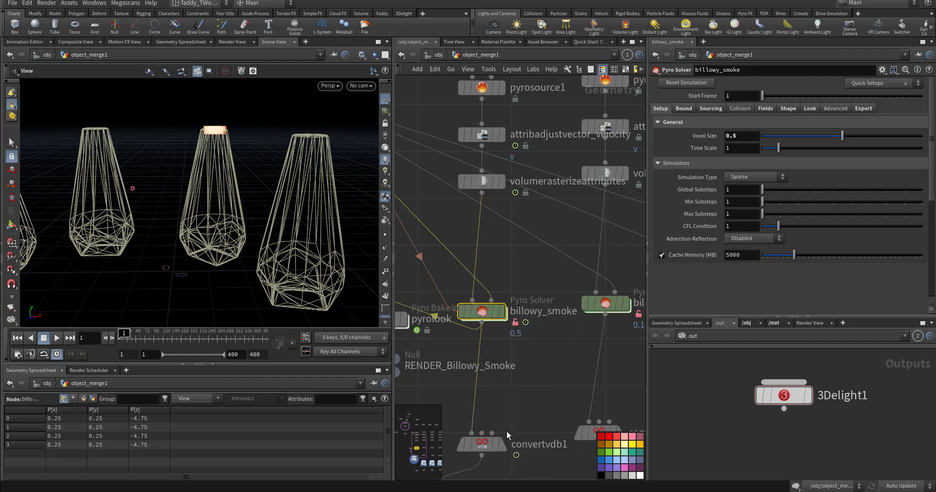
{"action": "right_click", "coordinate": [481, 312]}
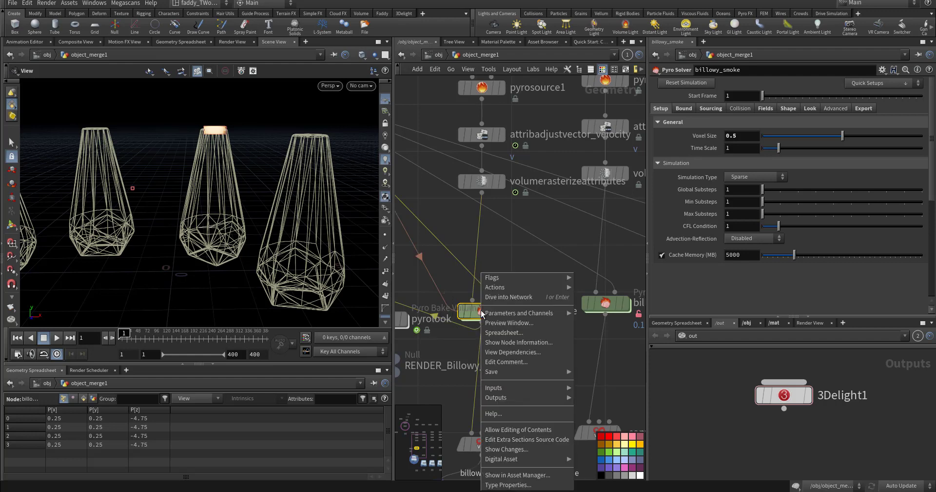
{"action": "left_click", "coordinate": [505, 427]}
Dive into the billowy_smoke solver and enable Save Checkpoints in dopnet1's cache settings.
{"action": "scroll", "coordinate": [520, 323], "scroll_direction": "up", "scroll_amount": 4}
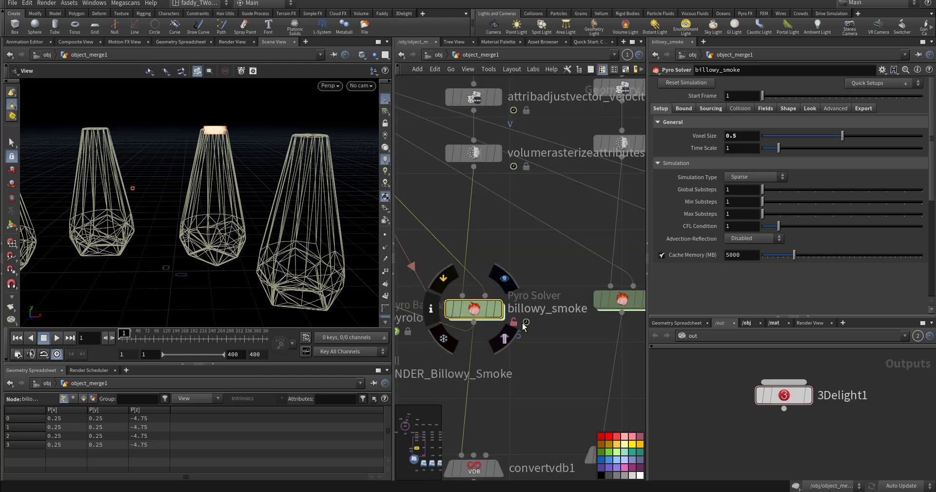
{"action": "middle_click_drag", "start_coordinate": [505, 379], "coordinate": [509, 381]}
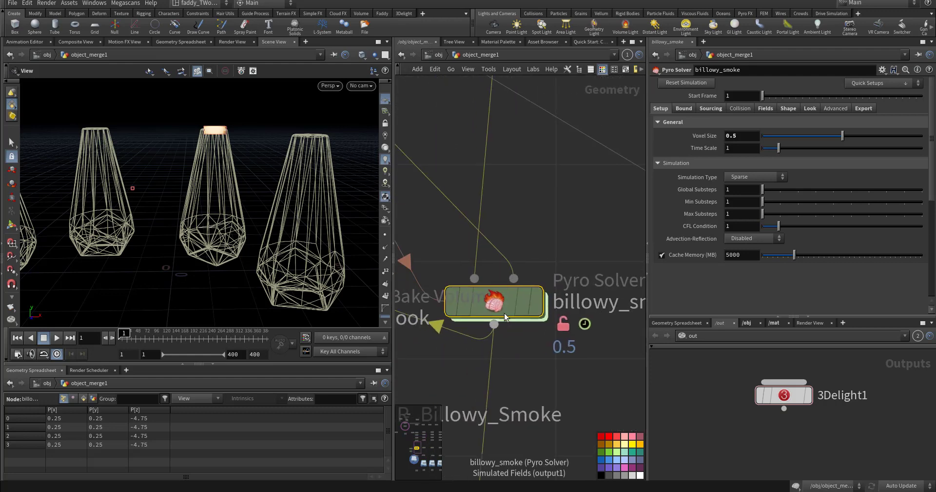
{"action": "double_click", "coordinate": [491, 312]}
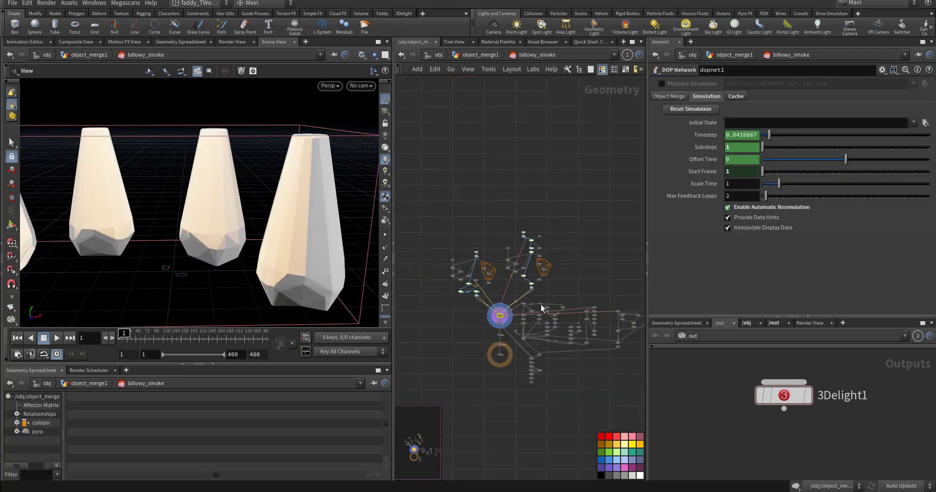
{"action": "scroll", "coordinate": [507, 312], "scroll_direction": "up", "scroll_amount": 8}
{"action": "scroll", "coordinate": [463, 335], "scroll_direction": "up", "scroll_amount": 2}
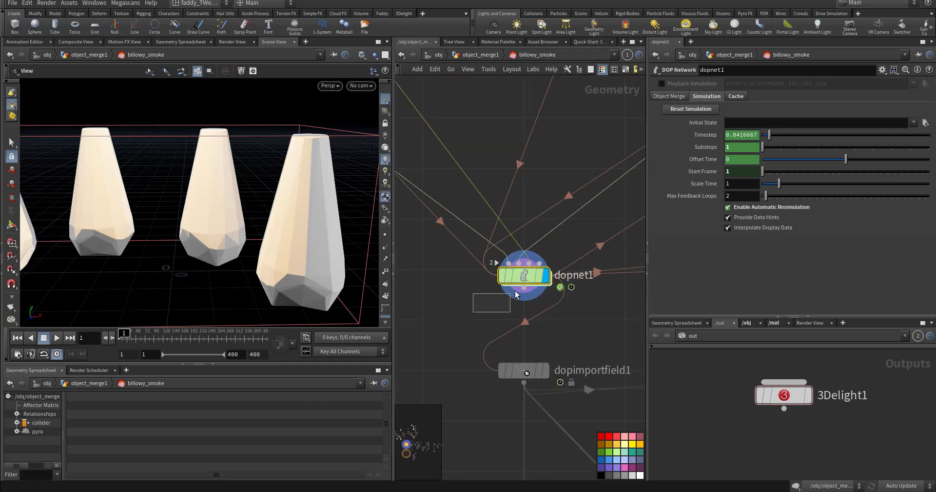
{"action": "left_click", "coordinate": [735, 96]}
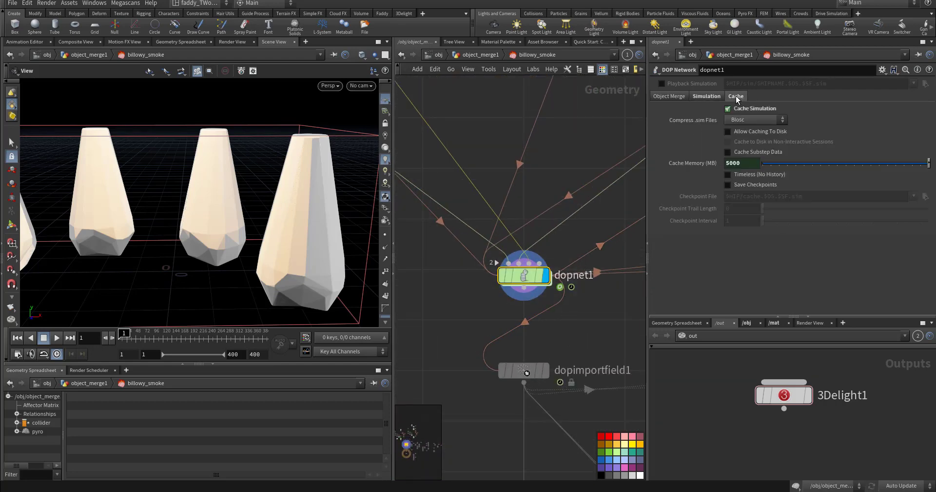
{"action": "left_click", "coordinate": [728, 185]}
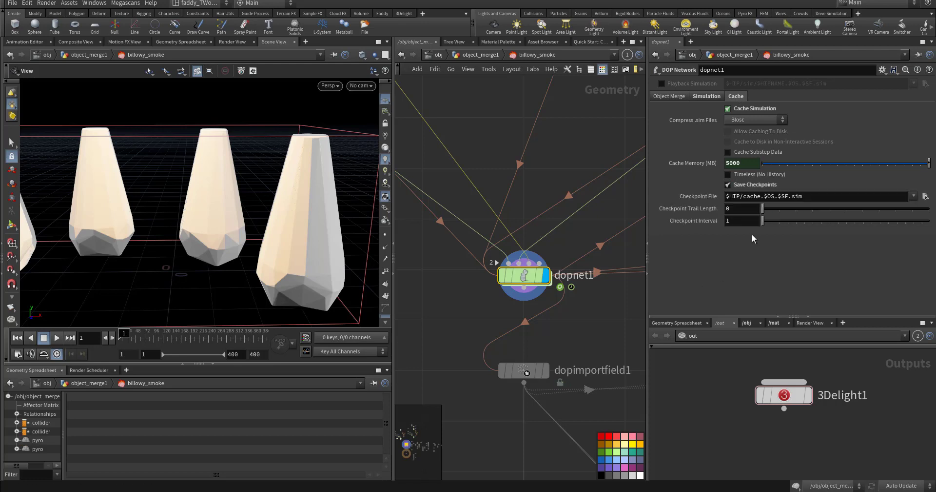
Set dopnet1's checkpoint trail length to 1 and its checkpoint interval to 50.
{"action": "left_click_drag", "start_coordinate": [818, 198], "coordinate": [697, 197]}
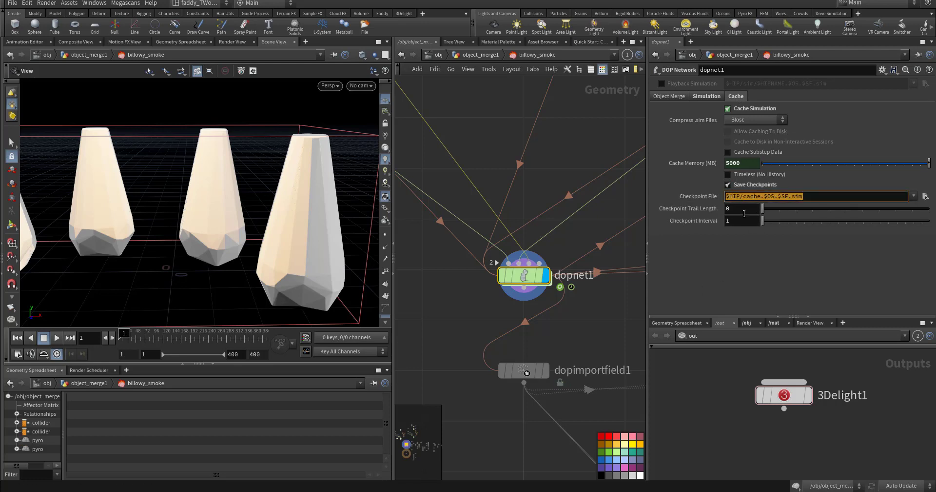
{"action": "left_click", "coordinate": [694, 206]}
{"action": "type", "text": "1"}
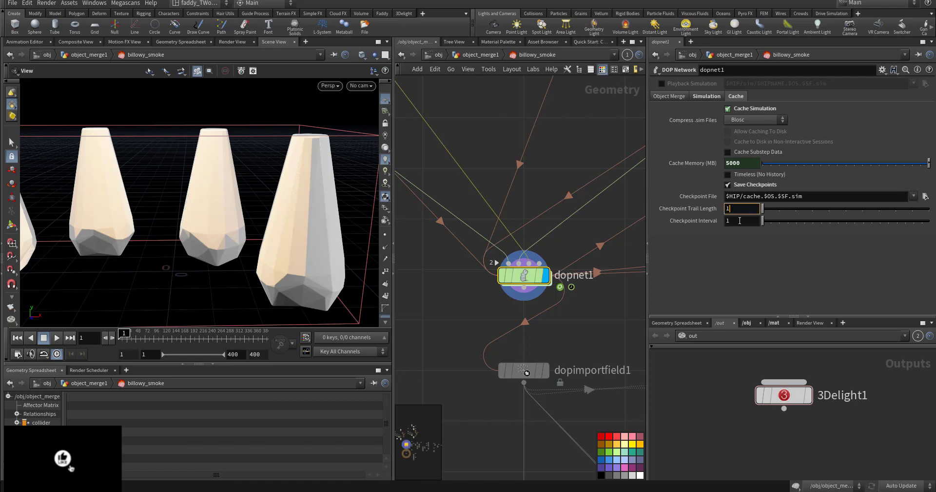
{"action": "key", "text": "Tab"}
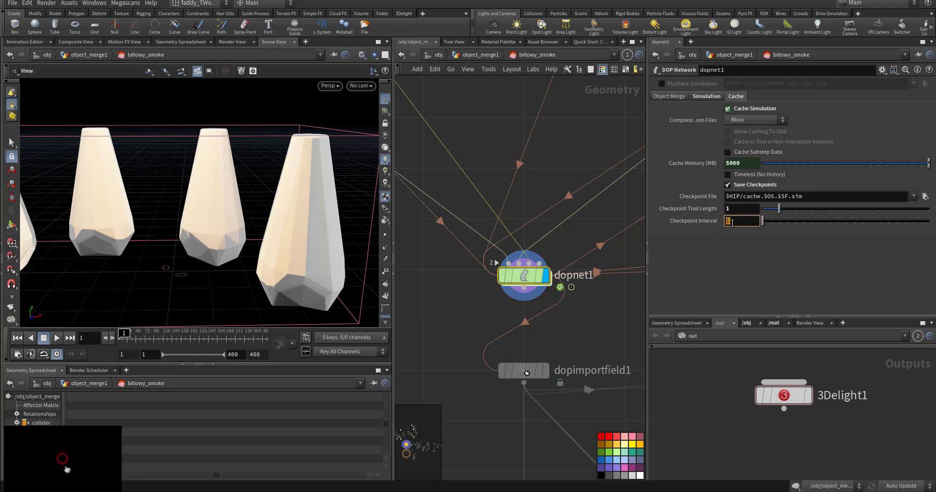
{"action": "type", "text": "56"}
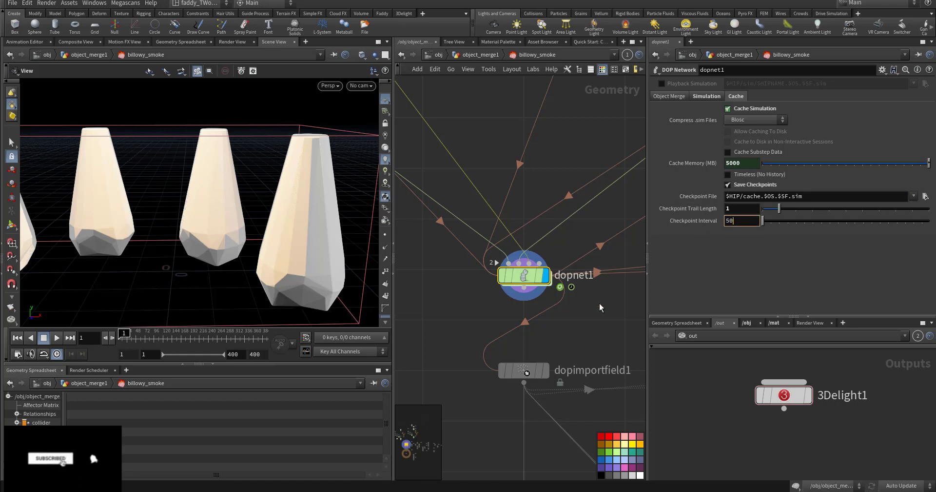
{"action": "key", "text": "Return"}
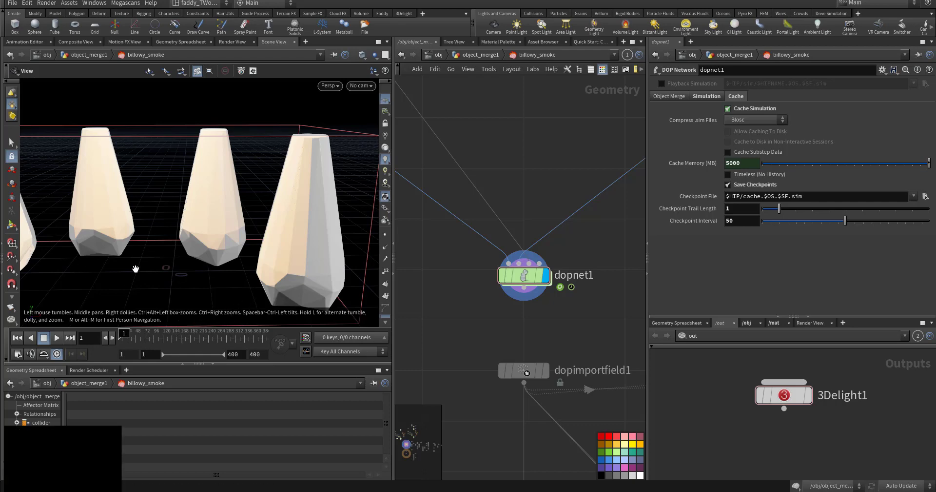
Return to the object_merge1 network and look over the billowy_smoke2 and billowy_smoke3 solver chains.
{"action": "left_click", "coordinate": [479, 58]}
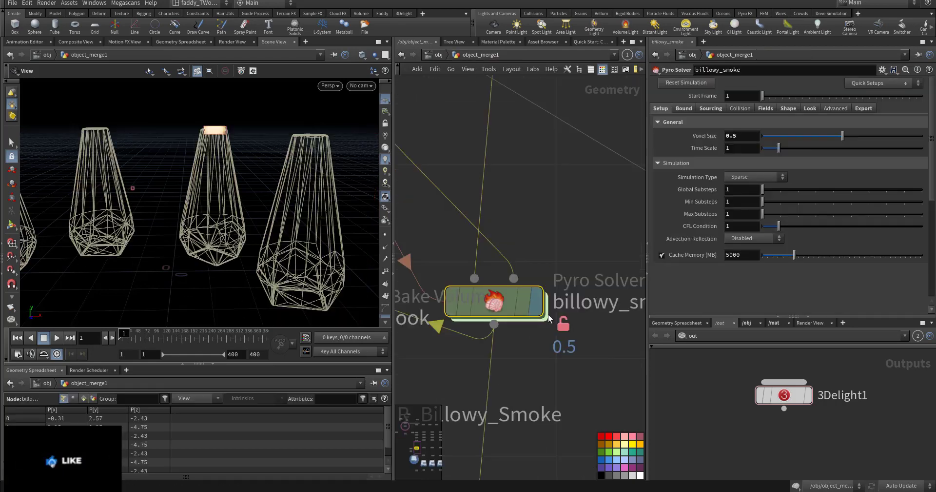
{"action": "scroll", "coordinate": [431, 340], "scroll_direction": "down", "scroll_amount": 6}
{"action": "scroll", "coordinate": [434, 310], "scroll_direction": "up", "scroll_amount": 4}
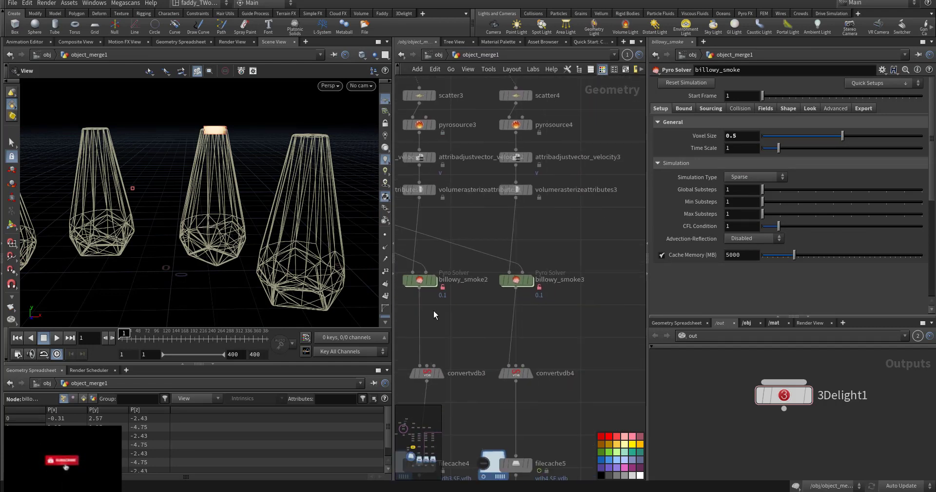
{"action": "middle_click_drag", "start_coordinate": [424, 234], "coordinate": [540, 206]}
Go up to the object level and select the vdb geometry object to show its parameters.
{"action": "left_click", "coordinate": [439, 57]}
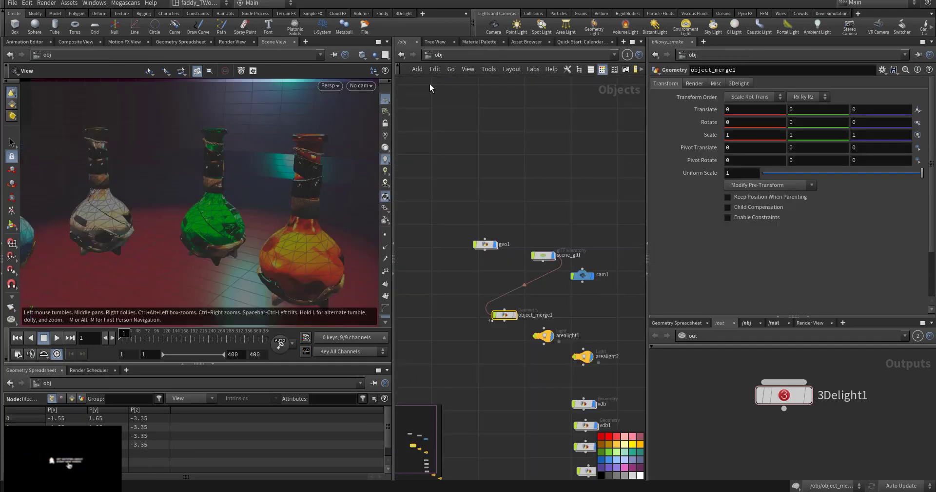
{"action": "middle_click_drag", "start_coordinate": [517, 387], "coordinate": [455, 282]}
{"action": "left_click", "coordinate": [507, 303]}
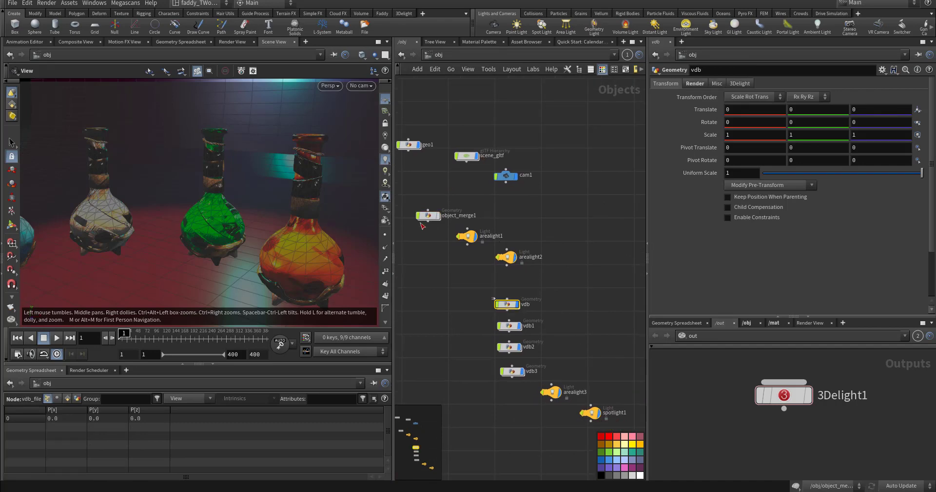
Import the vdb2.$F.vdb sequence from E:/H_Hip/cache as a new object with the 3Delight VDB tool.
{"action": "left_click", "coordinate": [404, 13]}
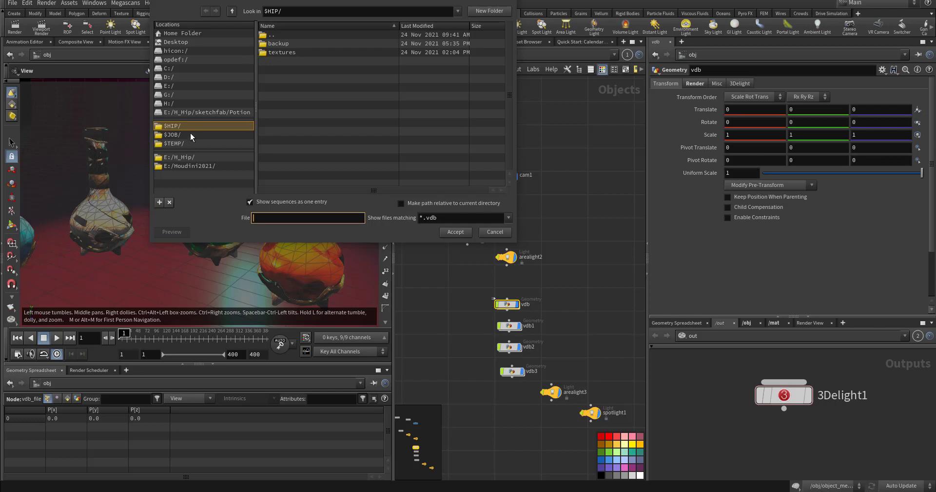
{"action": "left_click", "coordinate": [186, 157]}
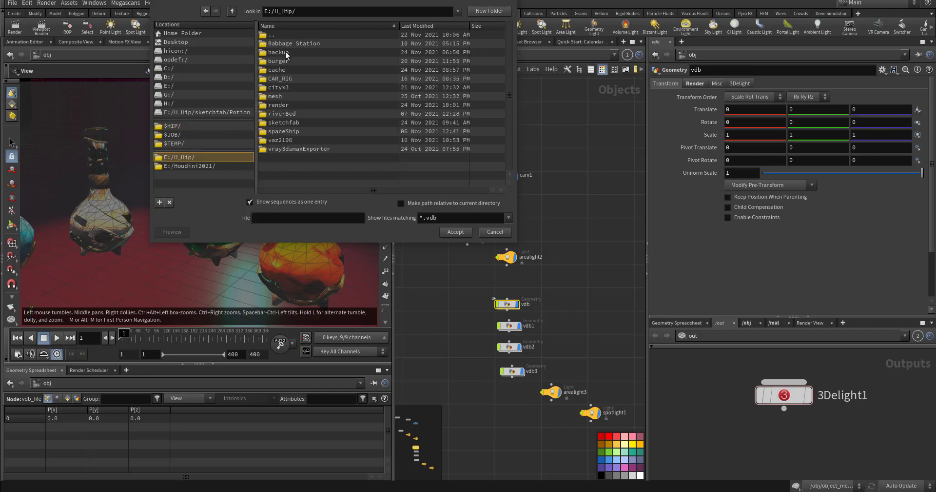
{"action": "double_click", "coordinate": [280, 70]}
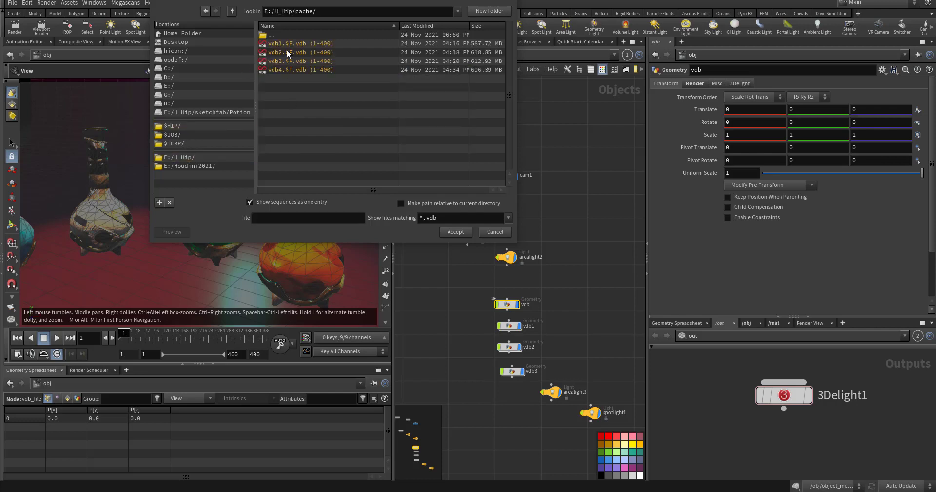
{"action": "left_click", "coordinate": [284, 53]}
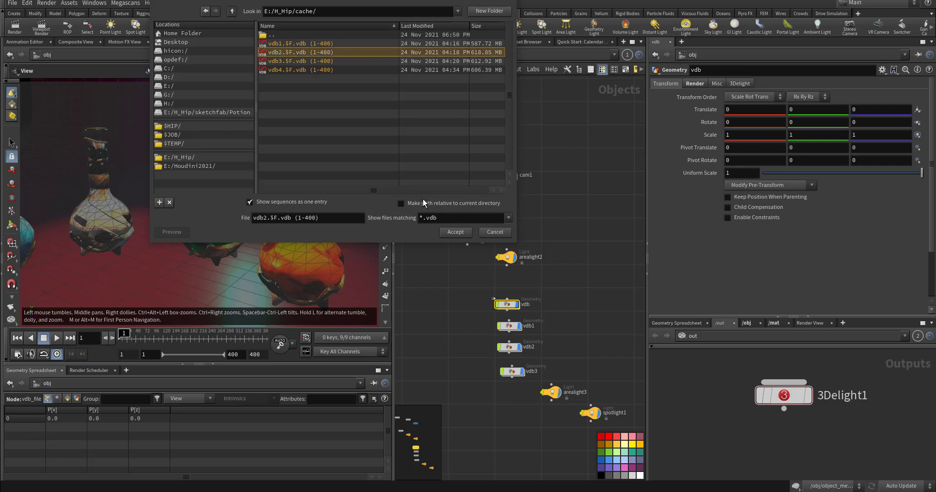
{"action": "left_click", "coordinate": [455, 232]}
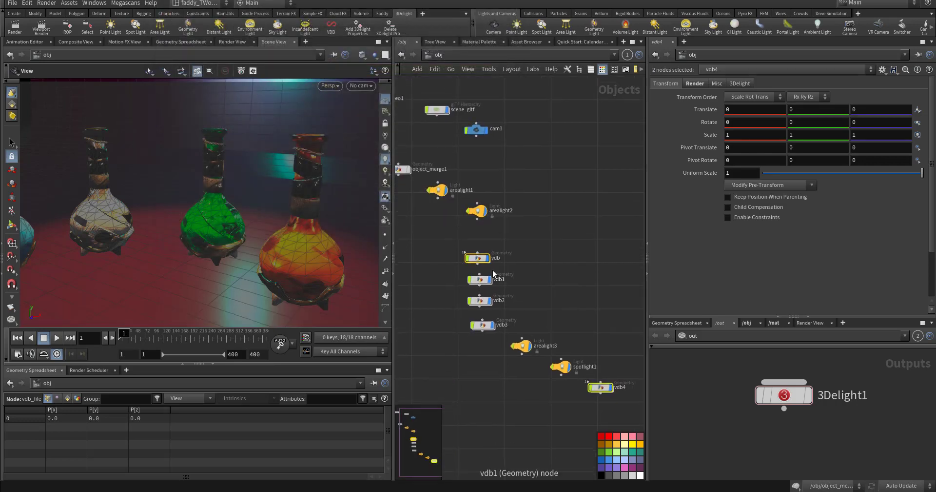
Compare the imported vdb4 object with the existing vdb, vdb1, vdb2 and vdb3 objects in the object network.
{"action": "middle_click_drag", "start_coordinate": [558, 304], "coordinate": [483, 243]}
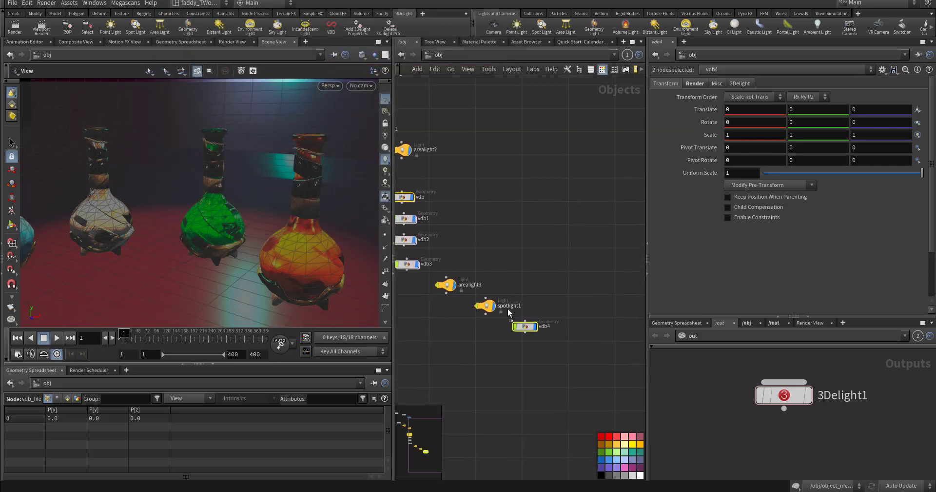
{"action": "mouse_move", "coordinate": [523, 326]}
{"action": "left_mouse_down"}
{"action": "mouse_move", "coordinate": [528, 365]}
{"action": "mouse_move", "coordinate": [533, 329]}
{"action": "left_mouse_up"}
{"action": "middle_click_drag", "start_coordinate": [532, 328], "coordinate": [633, 344]}
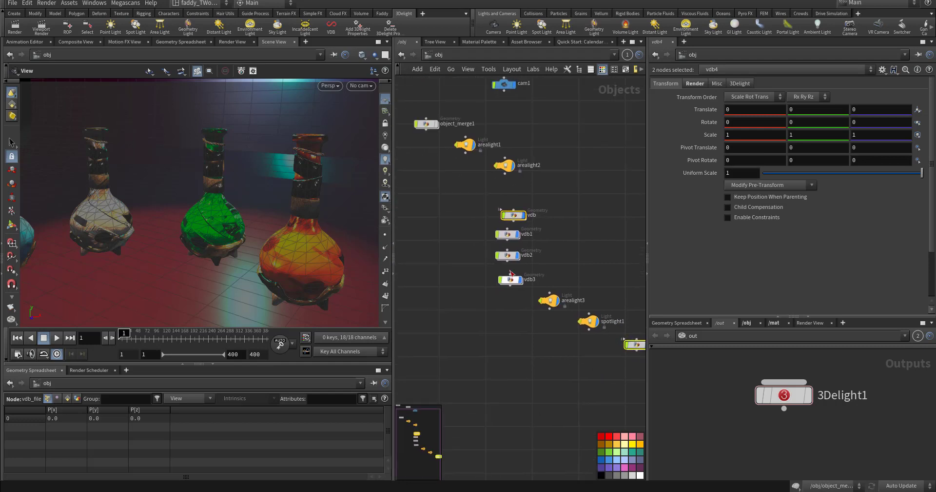
{"action": "left_click_drag", "start_coordinate": [454, 181], "coordinate": [522, 318]}
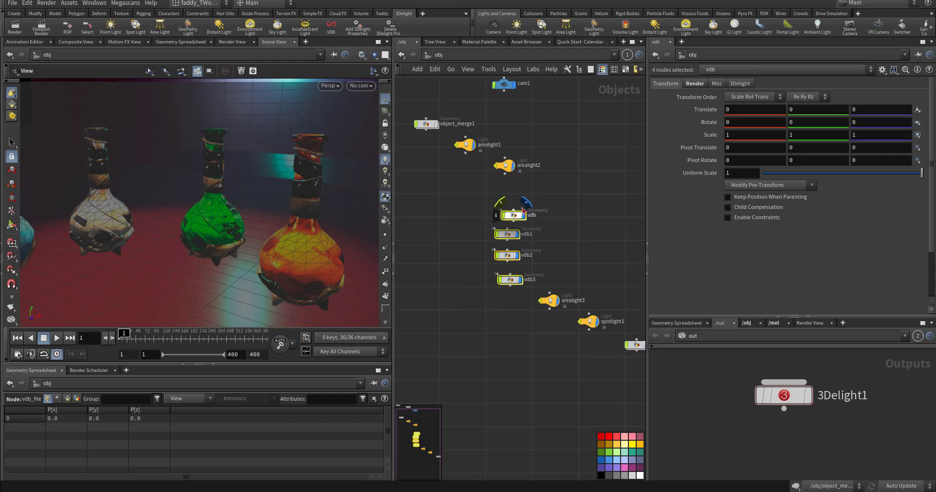
{"action": "middle_click_drag", "start_coordinate": [640, 336], "coordinate": [507, 279]}
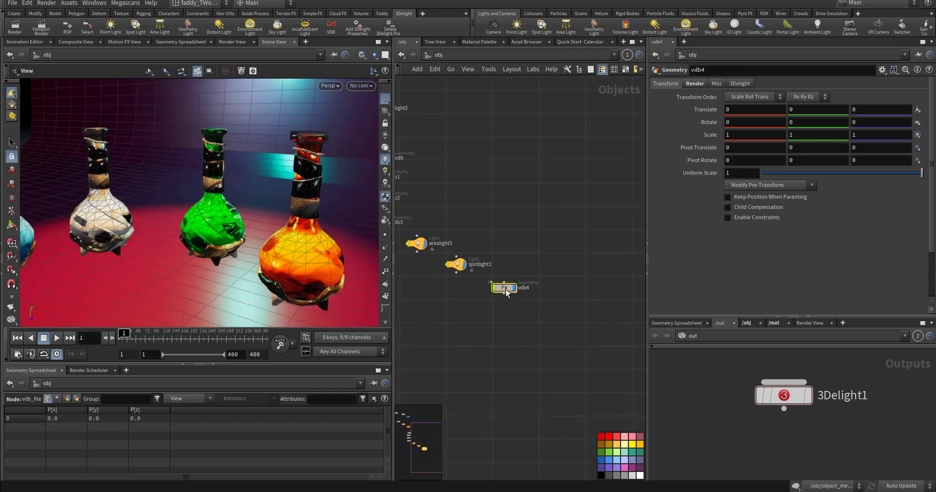
Inspect the vdb_file node inside vdb4, return to the object level and check the material assigned in vdb4's render parameters.
{"action": "double_click", "coordinate": [505, 288]}
{"action": "left_click_drag", "start_coordinate": [466, 227], "coordinate": [591, 269]}
{"action": "left_click_drag", "start_coordinate": [490, 284], "coordinate": [594, 347]}
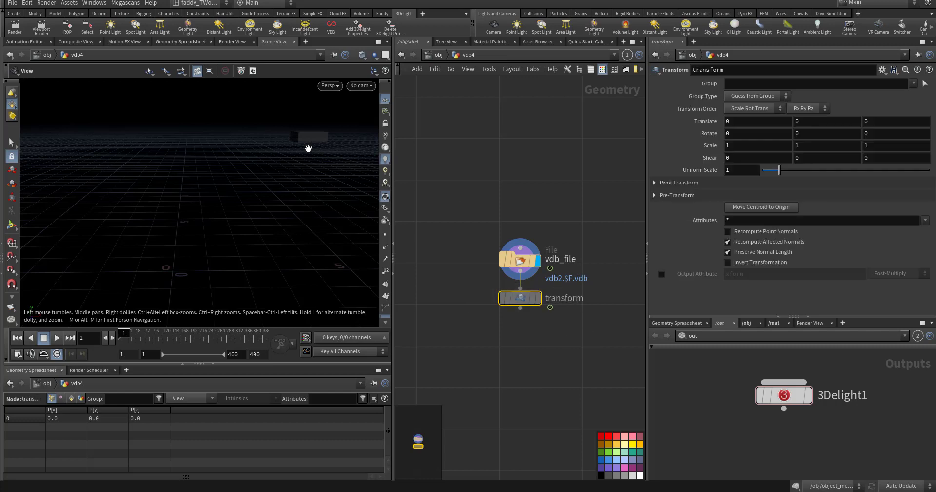
{"action": "left_click_drag", "start_coordinate": [477, 211], "coordinate": [560, 273]}
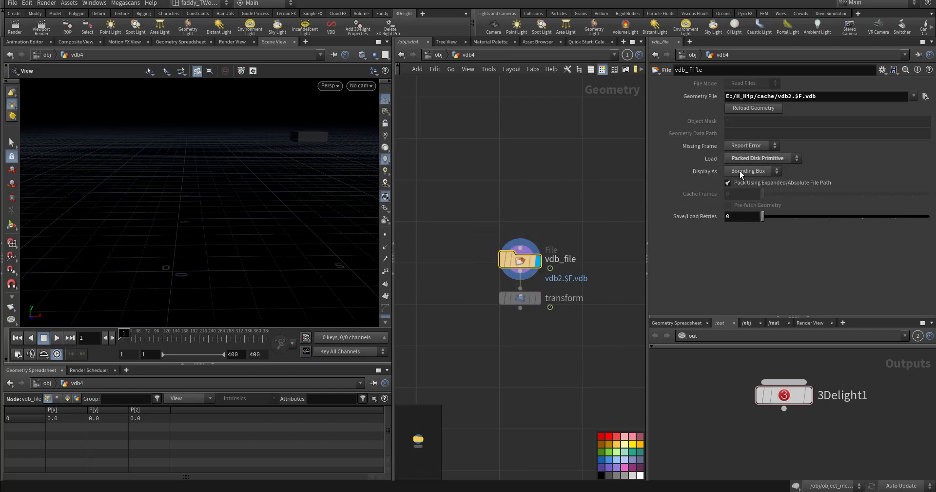
{"action": "left_click", "coordinate": [434, 57]}
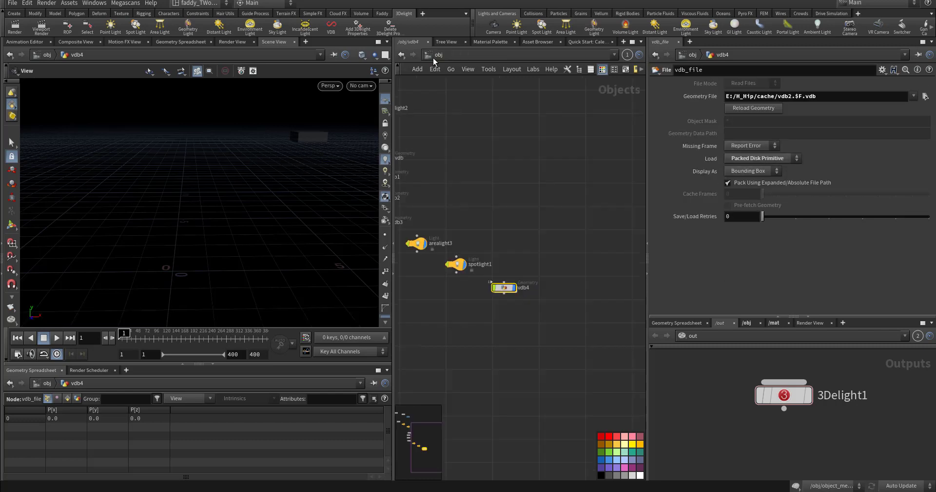
{"action": "left_click", "coordinate": [692, 83]}
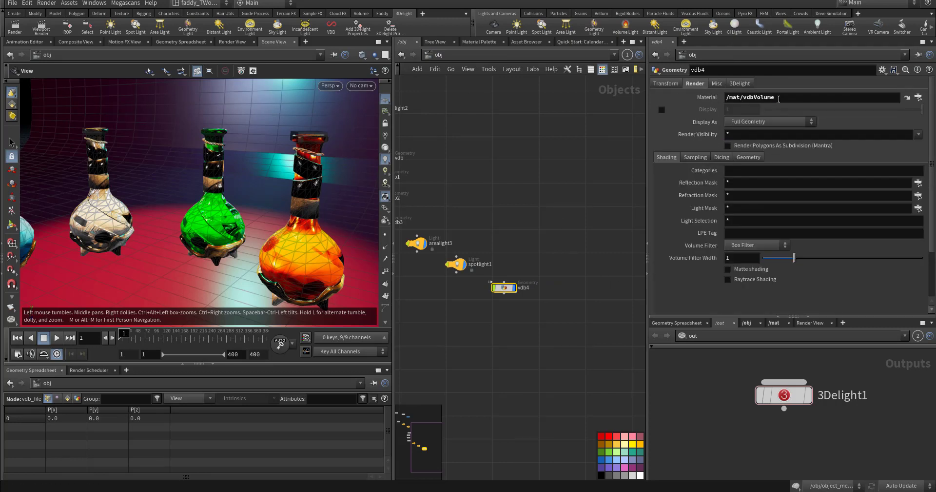
Add a 3Delight VDB Volume shader in an empty area of the mat network.
{"action": "left_click", "coordinate": [775, 323]}
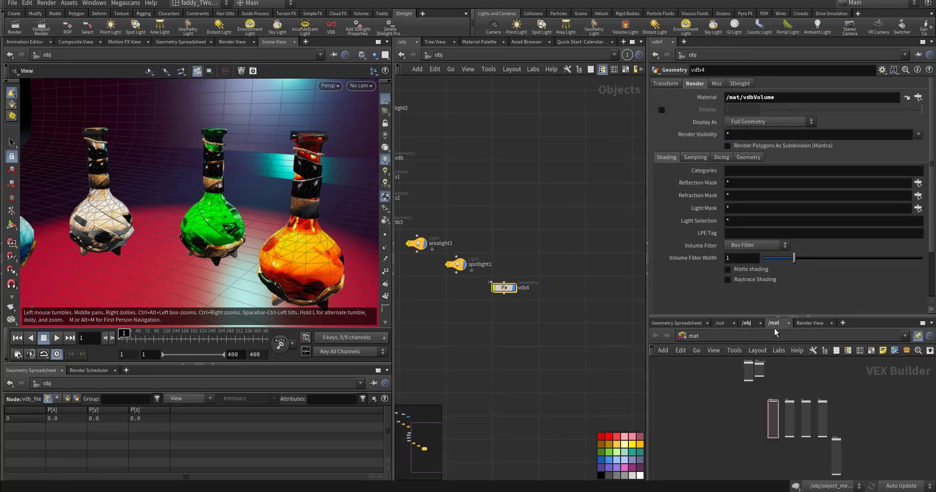
{"action": "key", "text": "Tab"}
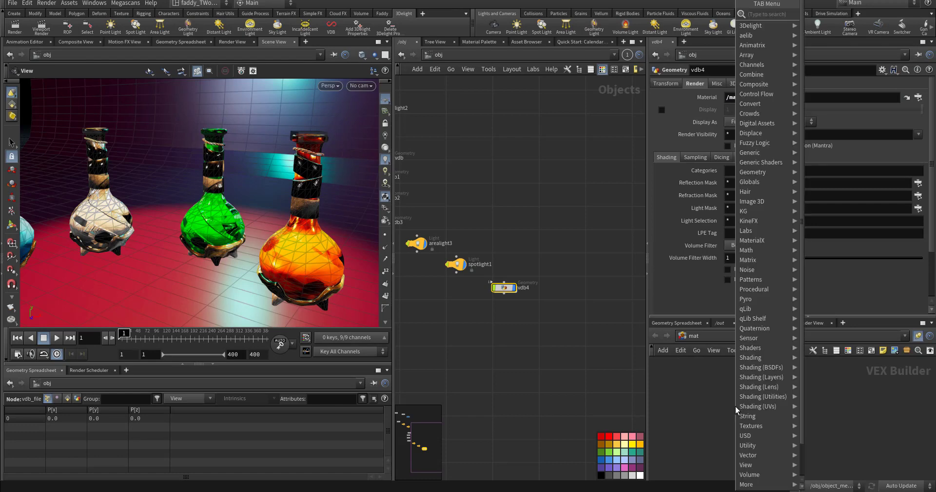
{"action": "mouse_move", "coordinate": [761, 25]}
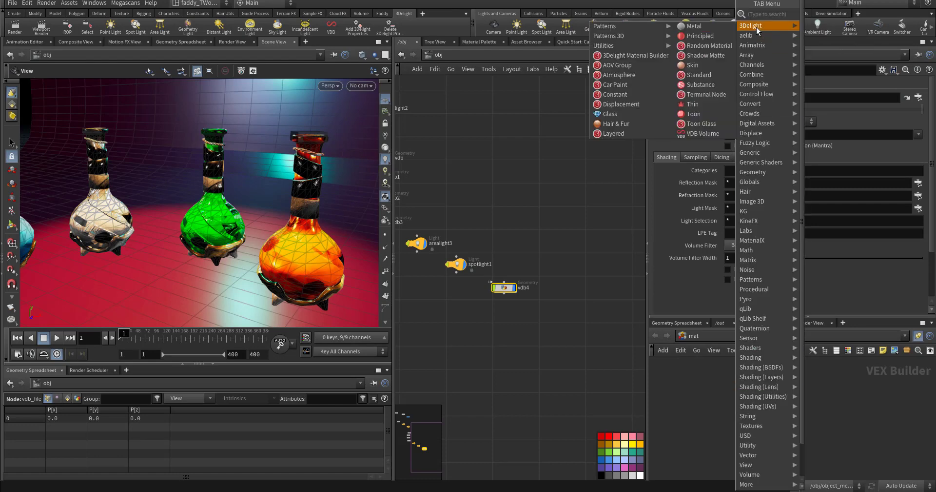
{"action": "left_click", "coordinate": [702, 133]}
{"action": "left_click", "coordinate": [726, 380]}
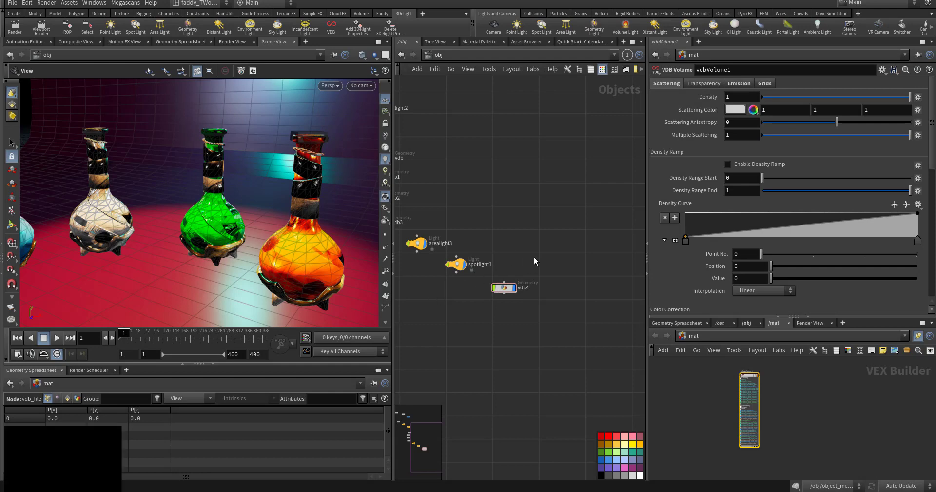
Delete the vdb4 object and select the vdb, vdb1, vdb2 and vdb3 objects.
{"action": "left_click", "coordinate": [505, 287]}
{"action": "key", "text": "Delete"}
{"action": "middle_click_drag", "start_coordinate": [485, 284], "coordinate": [563, 327]}
{"action": "middle_click_drag", "start_coordinate": [496, 242], "coordinate": [540, 283]}
{"action": "left_click_drag", "start_coordinate": [457, 223], "coordinate": [478, 305]}
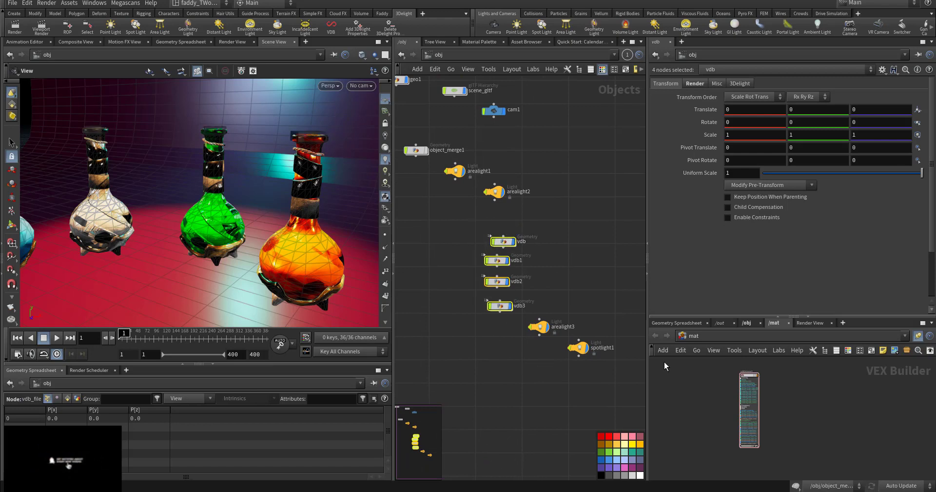
Show the out network with the four geometry output nodes feeding merge1.
{"action": "left_click", "coordinate": [722, 324]}
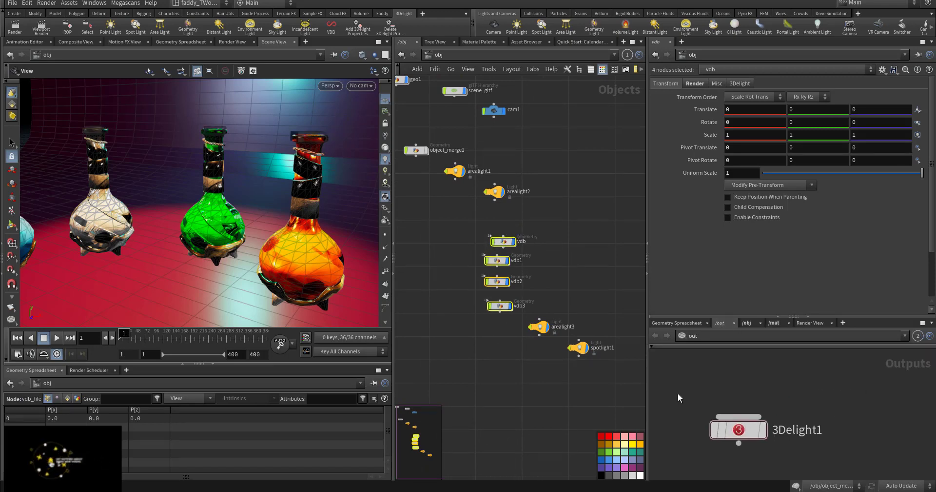
{"action": "scroll", "coordinate": [736, 404], "scroll_direction": "down", "scroll_amount": 1}
{"action": "middle_click_drag", "start_coordinate": [737, 404], "coordinate": [768, 346]}
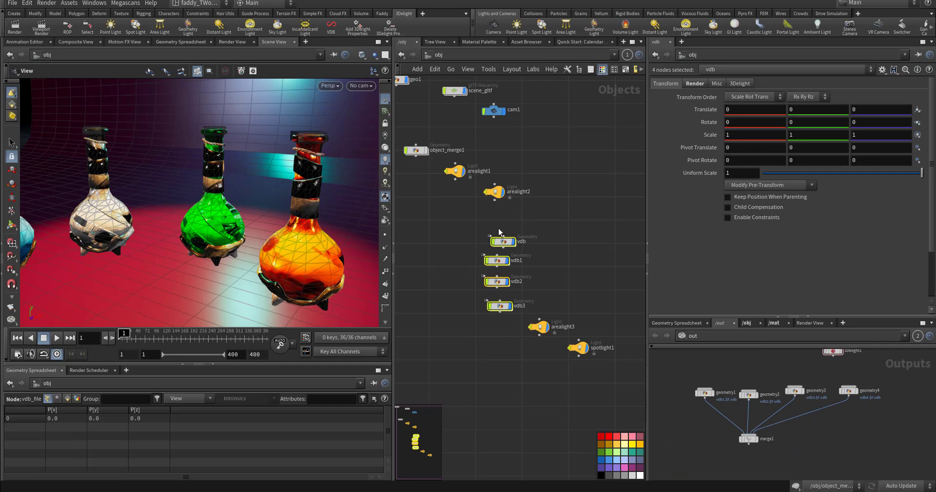
Enter the object_merge1 network and select the four file cache nodes below the convertvdb nodes.
{"action": "middle_click_drag", "start_coordinate": [432, 166], "coordinate": [480, 226]}
{"action": "double_click", "coordinate": [468, 213]}
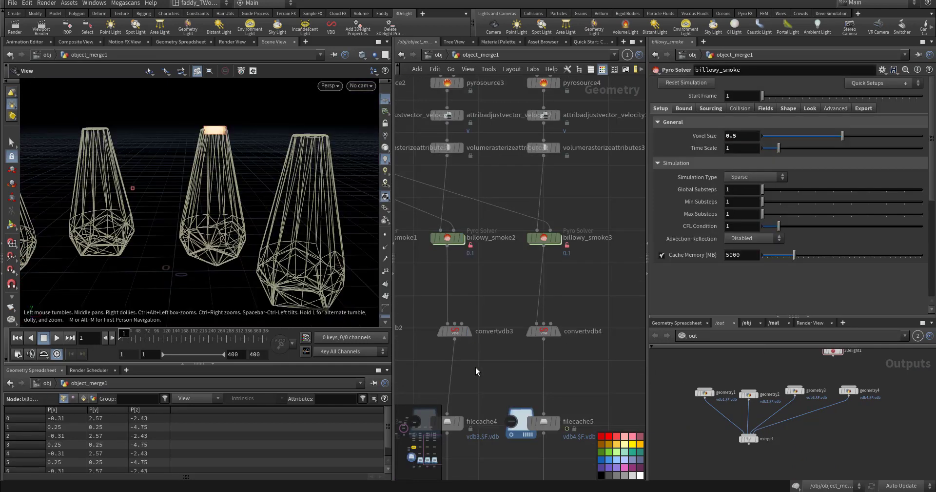
{"action": "middle_click_drag", "start_coordinate": [476, 353], "coordinate": [523, 251]}
{"action": "scroll", "coordinate": [522, 251], "scroll_direction": "down", "scroll_amount": 3}
{"action": "middle_click_drag", "start_coordinate": [508, 318], "coordinate": [561, 303]}
{"action": "scroll", "coordinate": [561, 302], "scroll_direction": "down", "scroll_amount": 3}
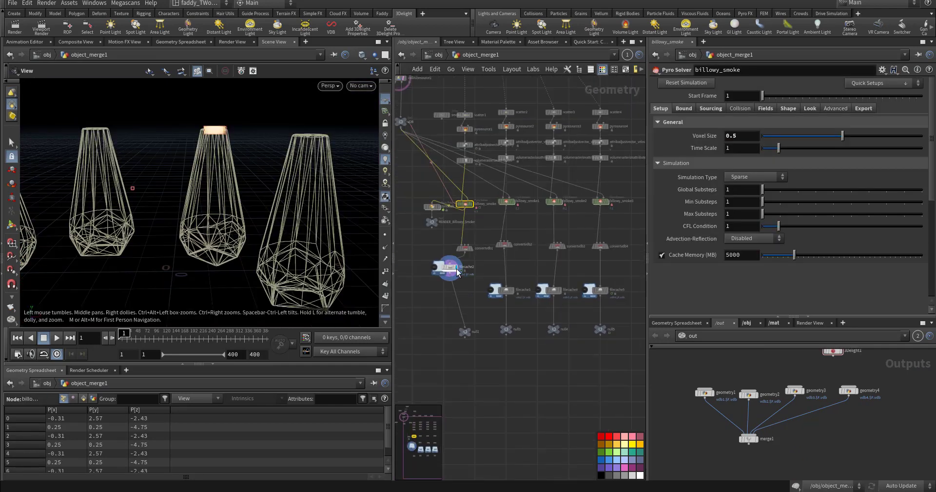
{"action": "left_click_drag", "start_coordinate": [446, 264], "coordinate": [623, 312]}
Examine the SOP path and output file of the geometry1 output node, comparing them with the convertvdb1 node.
{"action": "scroll", "coordinate": [705, 381], "scroll_direction": "up", "scroll_amount": 3}
{"action": "scroll", "coordinate": [705, 381], "scroll_direction": "down", "scroll_amount": 3}
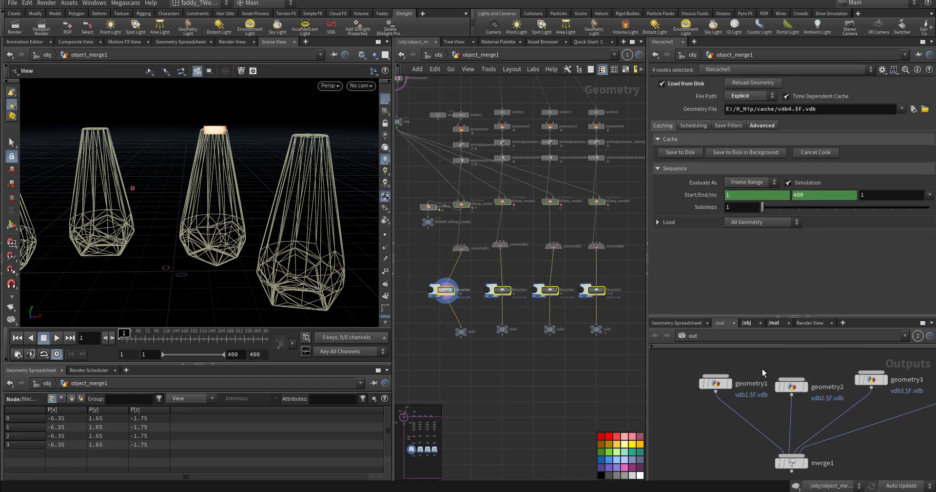
{"action": "left_click_drag", "start_coordinate": [680, 367], "coordinate": [750, 461]}
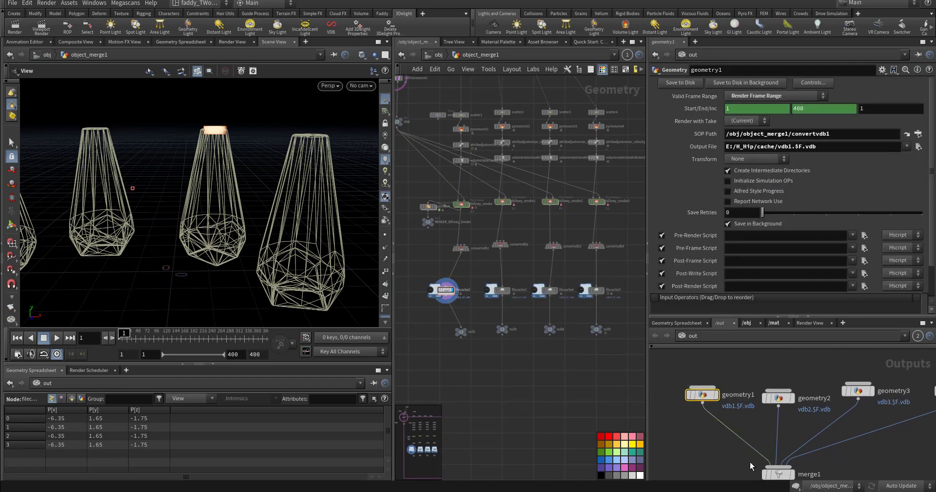
{"action": "double_click", "coordinate": [791, 133]}
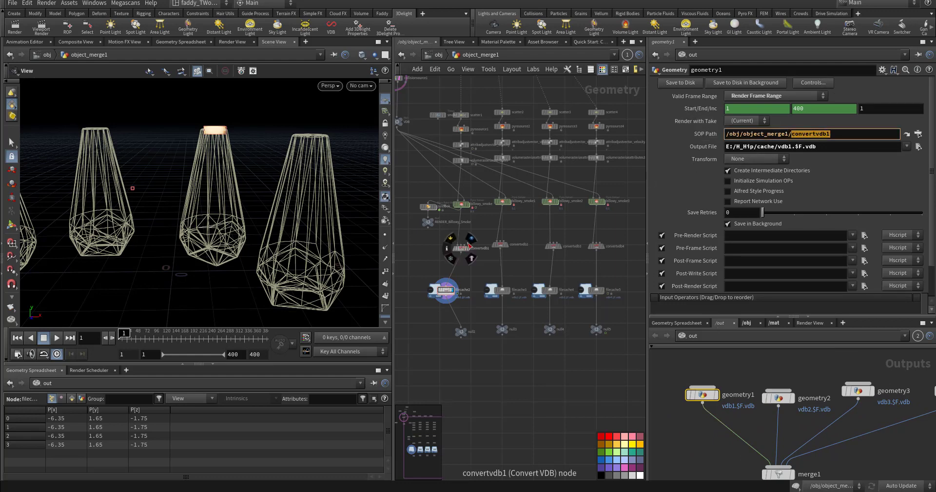
{"action": "triple_click", "coordinate": [813, 146]}
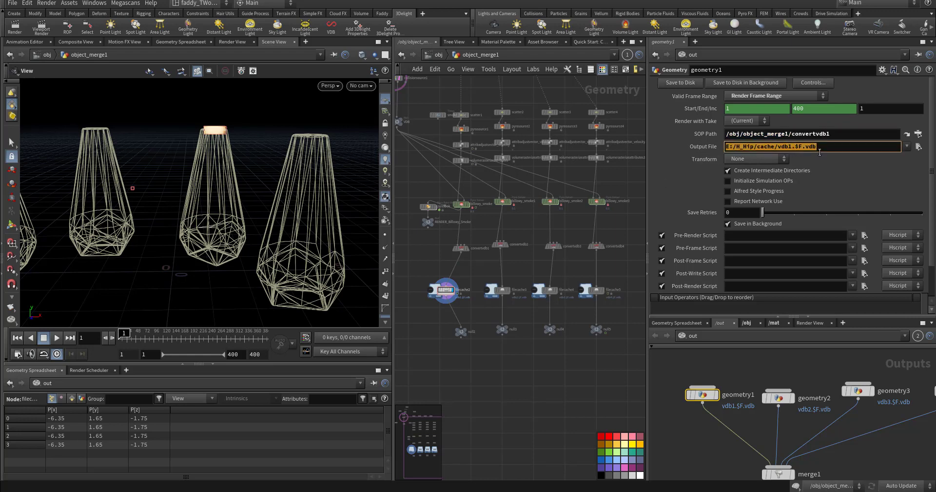
{"action": "left_click", "coordinate": [823, 147]}
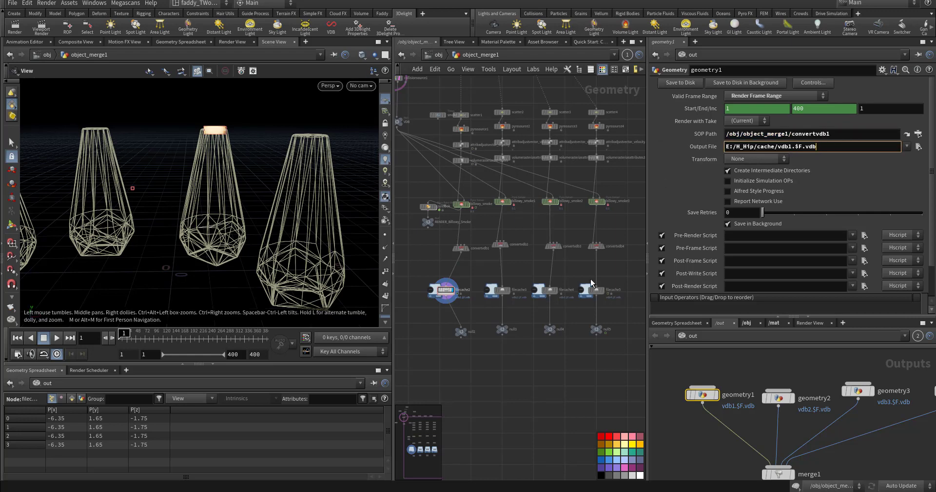
Select the geometry2 output node to review its SOP path and output file.
{"action": "middle_click_drag", "start_coordinate": [712, 380], "coordinate": [689, 373]}
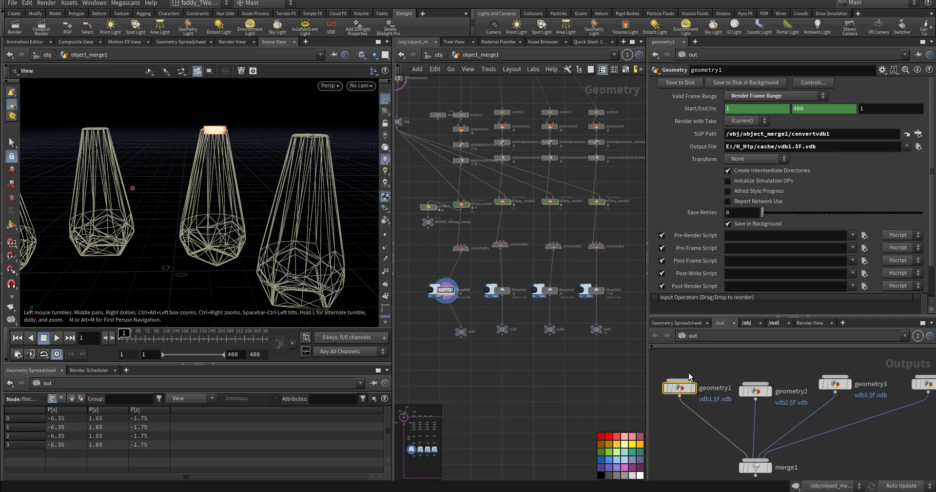
{"action": "key", "text": "Delete"}
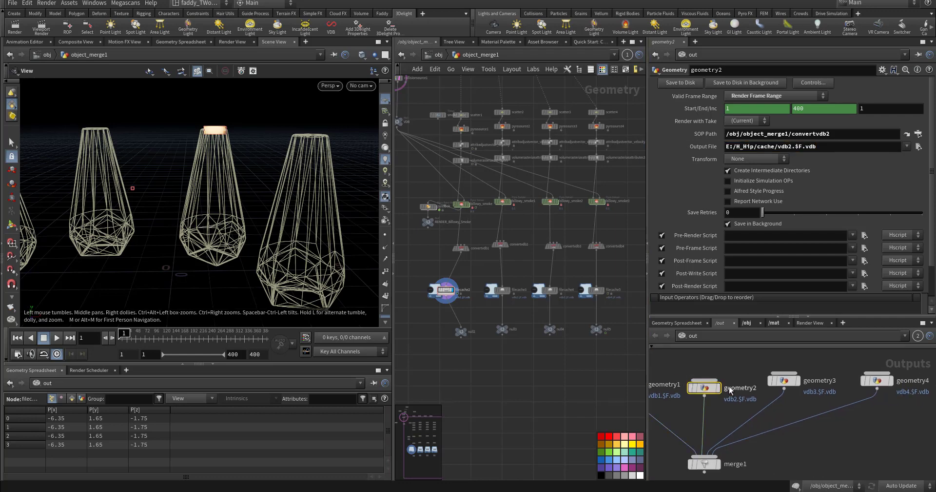
{"action": "left_click", "coordinate": [733, 381]}
{"action": "left_click_drag", "start_coordinate": [838, 402], "coordinate": [840, 406]}
Open merge1's render controls, view the Frame by Frame and Node by Node order options, and dismiss the dialog.
{"action": "middle_click_drag", "start_coordinate": [782, 449], "coordinate": [843, 408]}
{"action": "left_click_drag", "start_coordinate": [688, 406], "coordinate": [744, 437]}
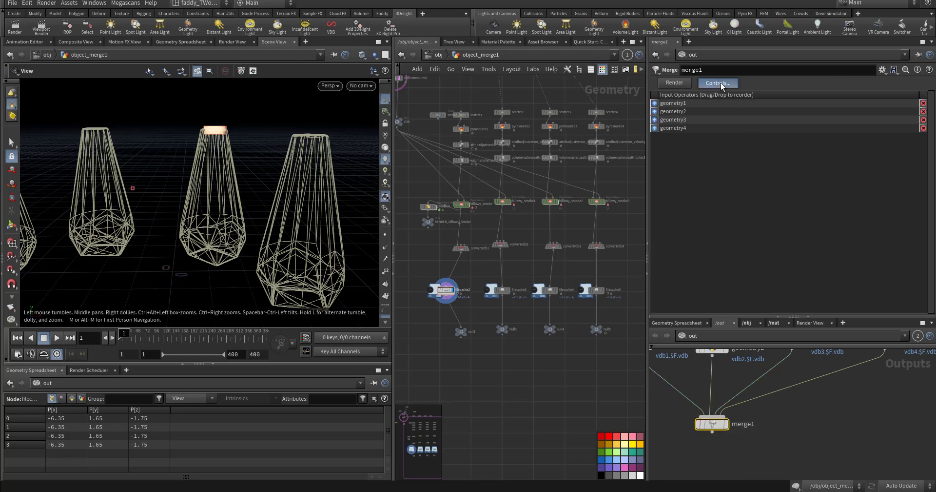
{"action": "left_click", "coordinate": [721, 82]}
{"action": "left_click", "coordinate": [712, 199]}
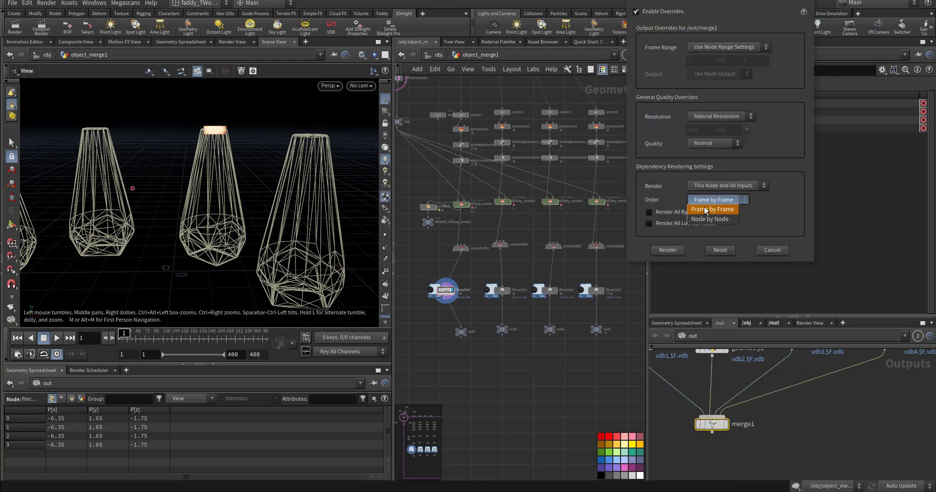
{"action": "left_click", "coordinate": [776, 251]}
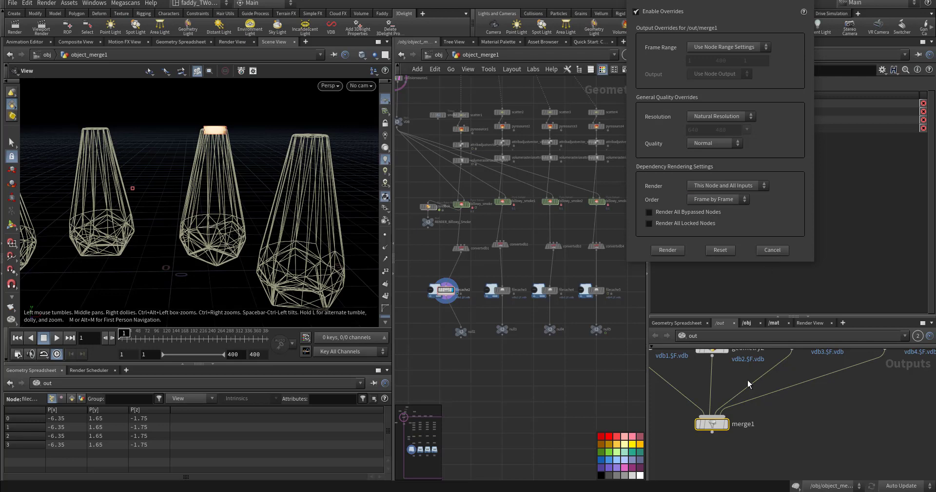
{"action": "left_click", "coordinate": [772, 250]}
{"action": "middle_click_drag", "start_coordinate": [699, 353], "coordinate": [763, 433]}
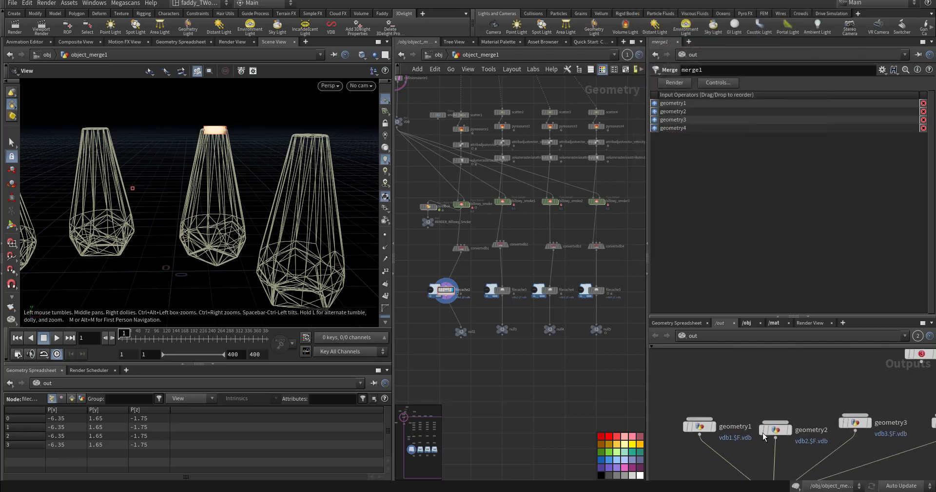
{"action": "scroll", "coordinate": [746, 388], "scroll_direction": "down", "scroll_amount": 3}
{"action": "middle_click_drag", "start_coordinate": [729, 393], "coordinate": [662, 359]}
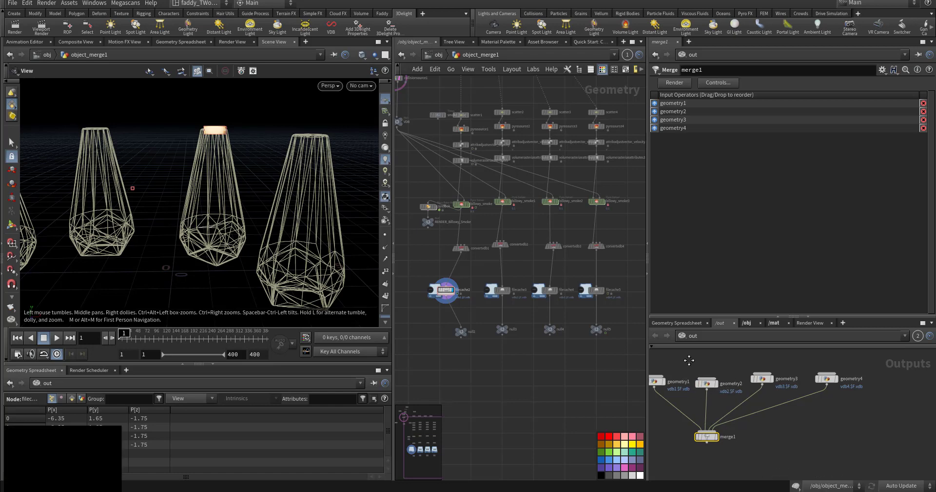
{"action": "middle_click_drag", "start_coordinate": [688, 359], "coordinate": [719, 369]}
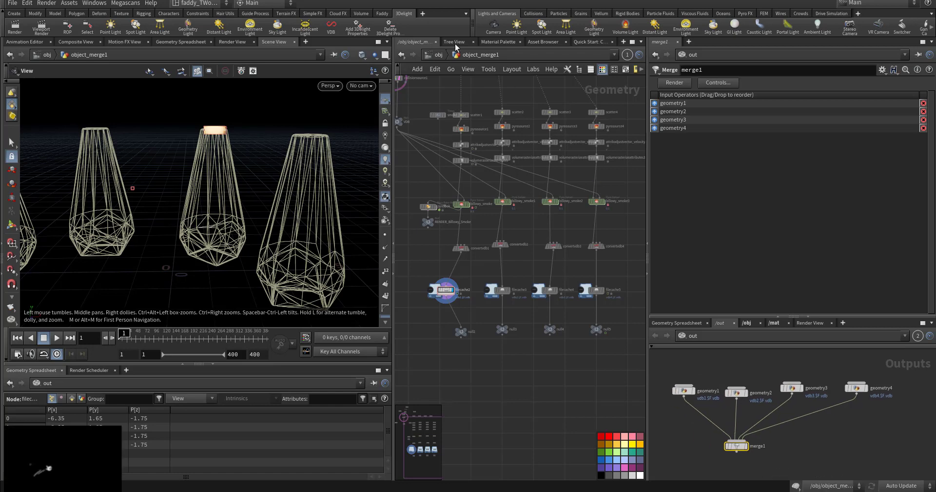
Return to the object level and select the vdb, vdb1, vdb2 and vdb3 geometry nodes.
{"action": "left_click", "coordinate": [431, 54]}
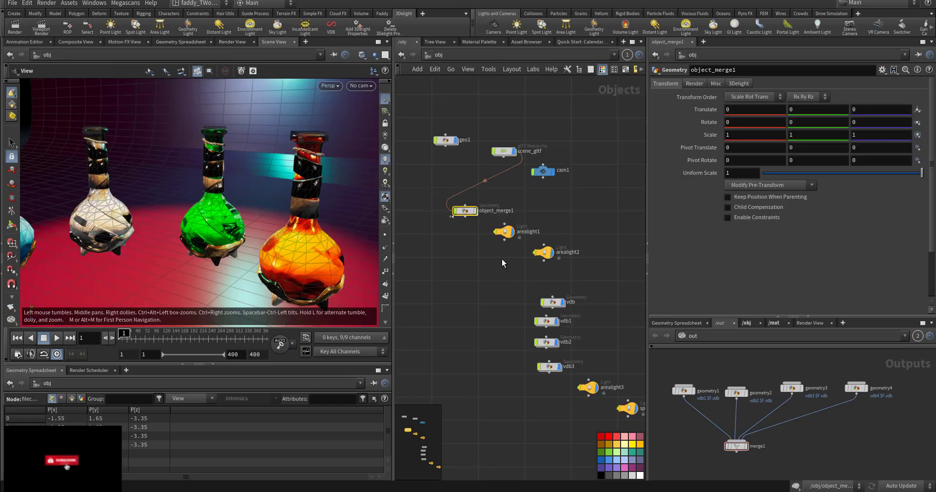
{"action": "key", "text": "h"}
{"action": "left_click_drag", "start_coordinate": [476, 245], "coordinate": [540, 333]}
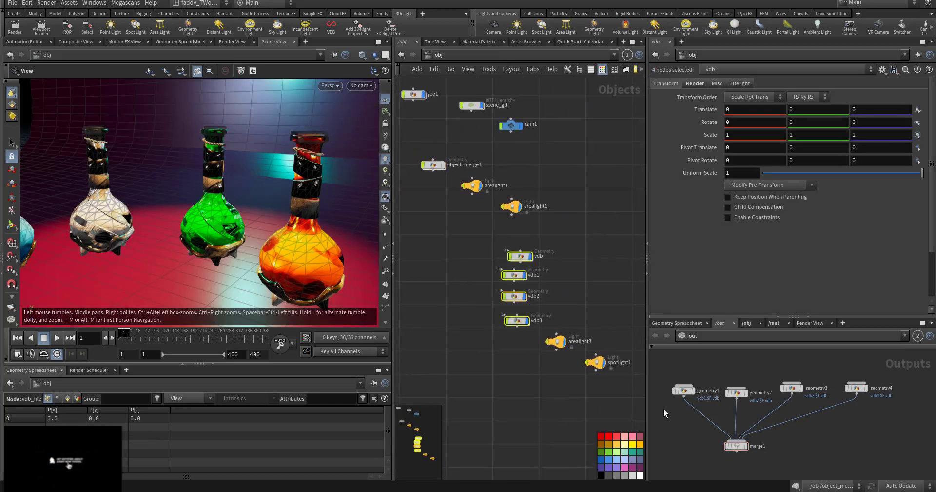
Look through cam1 in the viewport and start an IPR render from the 3Delight1 output node.
{"action": "middle_click_drag", "start_coordinate": [725, 417], "coordinate": [717, 467]}
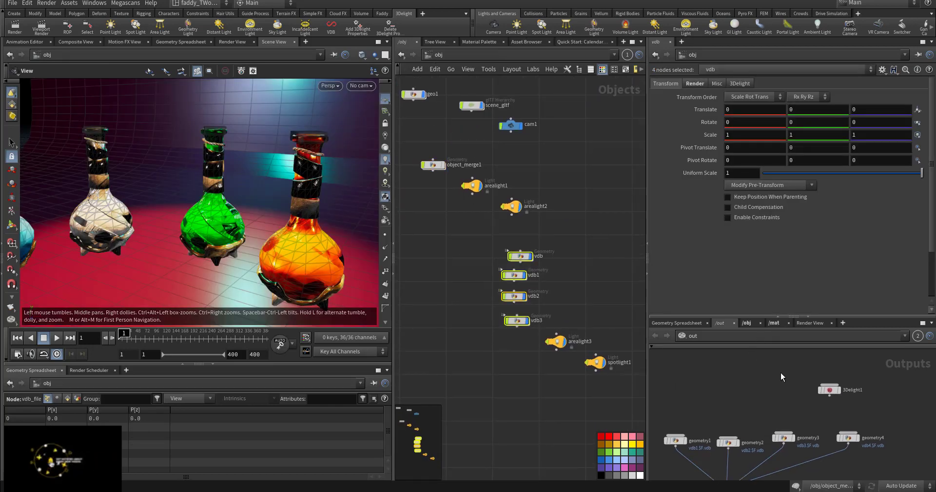
{"action": "left_click", "coordinate": [828, 390]}
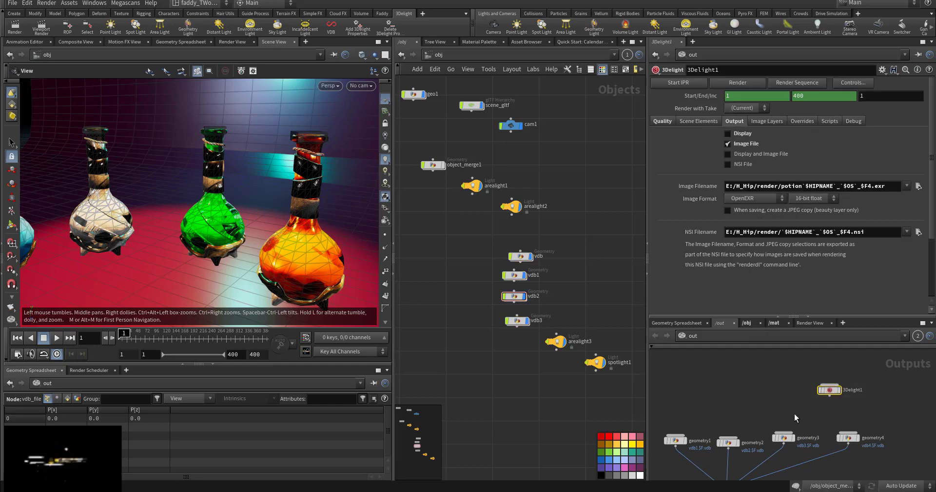
{"action": "left_click", "coordinate": [364, 87]}
{"action": "left_click", "coordinate": [366, 131]}
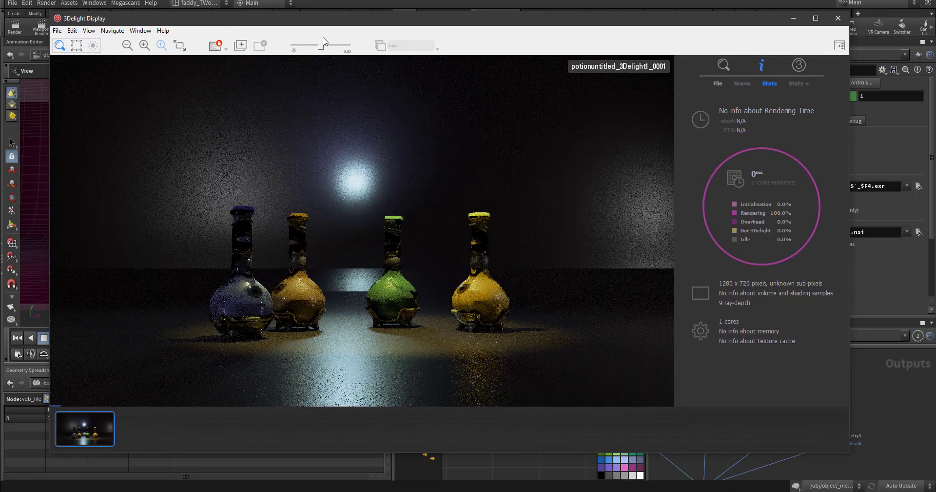
Set the timeline to frame 229 and bring the 3Delight Display window forward to examine the smoke render.
{"action": "left_click_drag", "start_coordinate": [330, 21], "coordinate": [279, 372]}
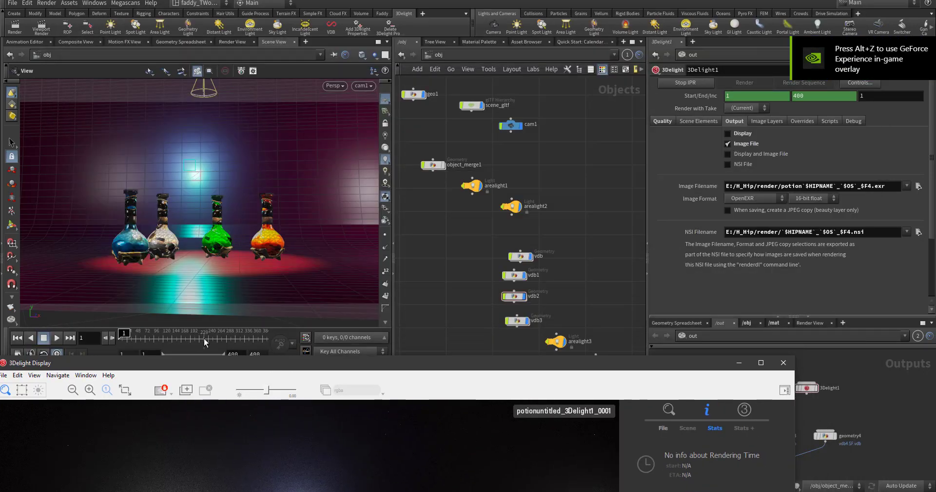
{"action": "left_click", "coordinate": [204, 340]}
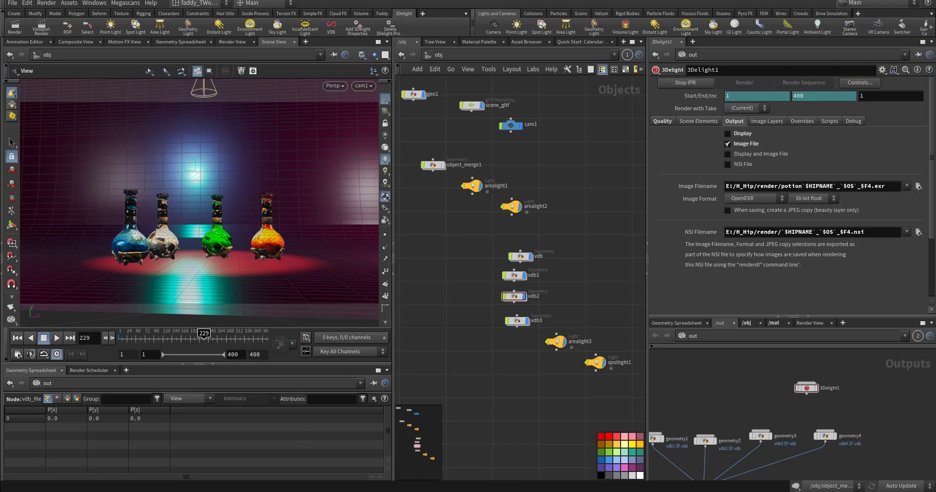
{"action": "key", "text": "alt+Tab"}
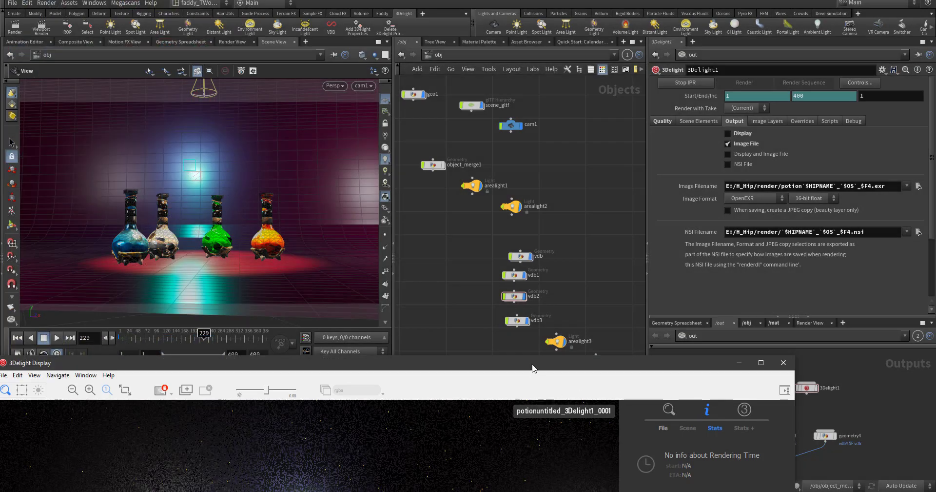
{"action": "left_click_drag", "start_coordinate": [534, 368], "coordinate": [639, 32]}
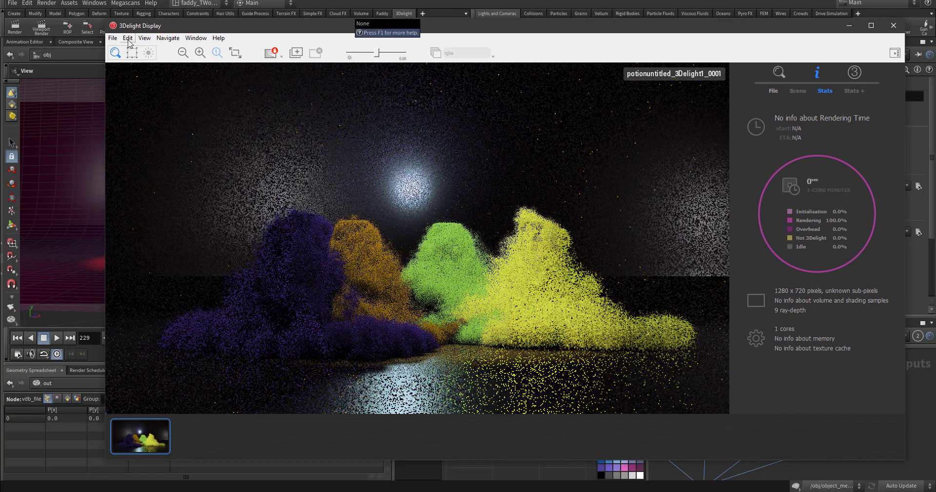
Set the 3Delight Display window to stay on top.
{"action": "left_click", "coordinate": [128, 38]}
{"action": "mouse_move", "coordinate": [196, 43]}
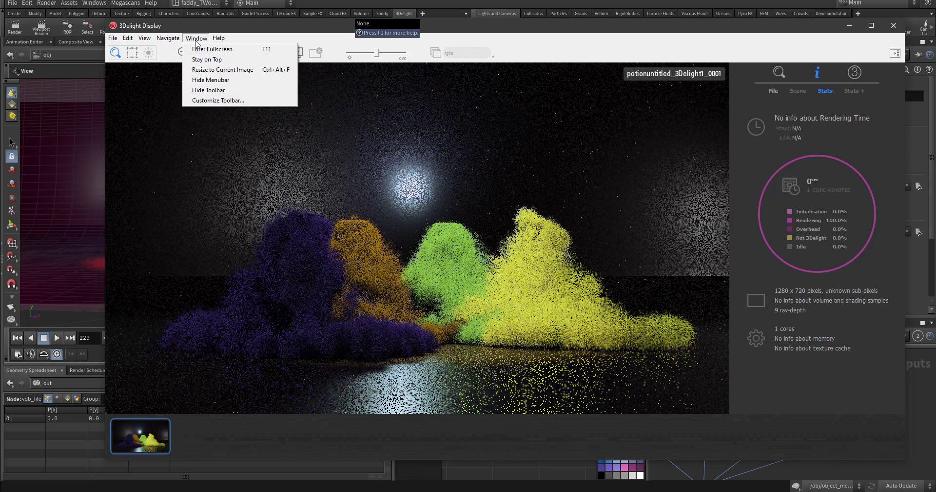
{"action": "left_click", "coordinate": [207, 59]}
Move the render display clear of the timeline, go to frame 400, and examine the rendered smoke.
{"action": "left_click_drag", "start_coordinate": [244, 33], "coordinate": [426, 56]}
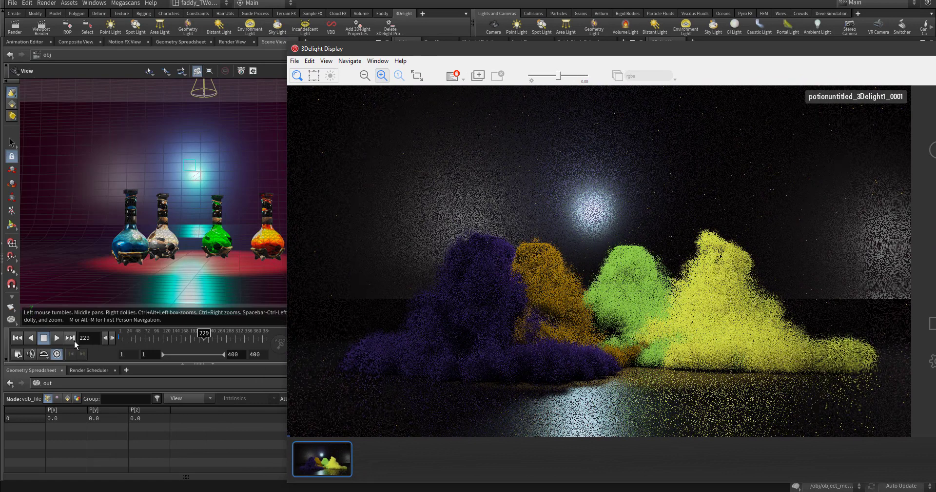
{"action": "left_click", "coordinate": [72, 340]}
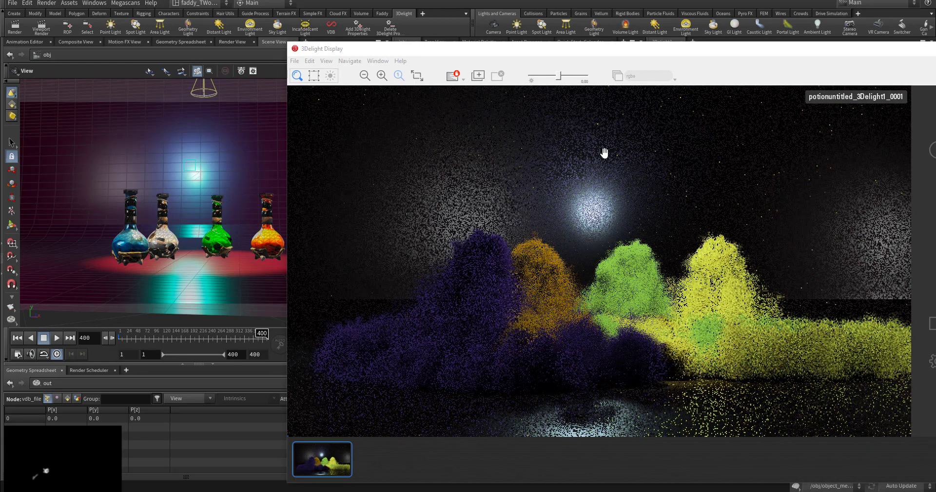
{"action": "left_click_drag", "start_coordinate": [718, 50], "coordinate": [485, 29]}
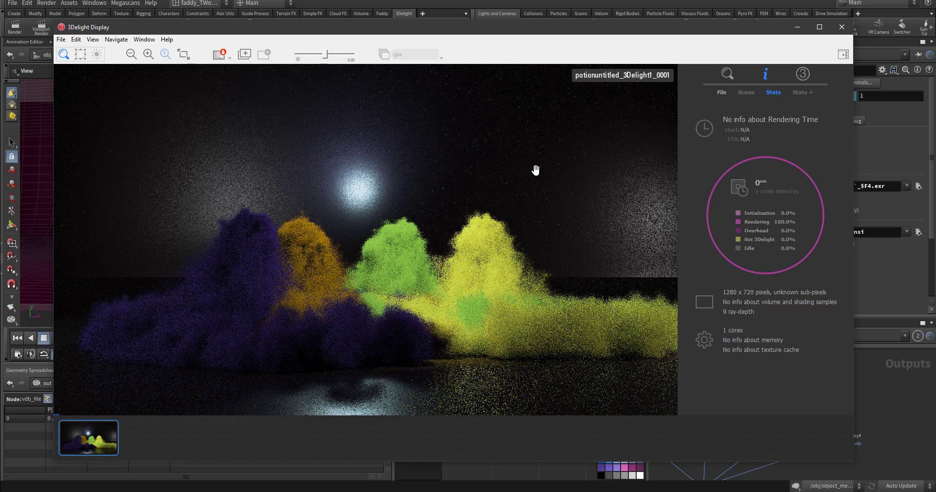
Uncover the timeline, set it to frame 246, and examine the updated smoke render.
{"action": "left_click_drag", "start_coordinate": [376, 30], "coordinate": [505, 50]}
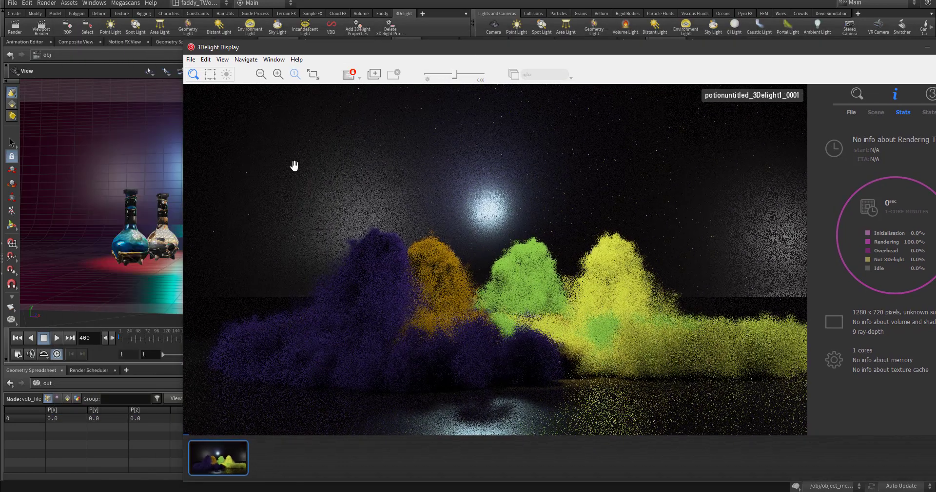
{"action": "left_click_drag", "start_coordinate": [307, 51], "coordinate": [434, 64]}
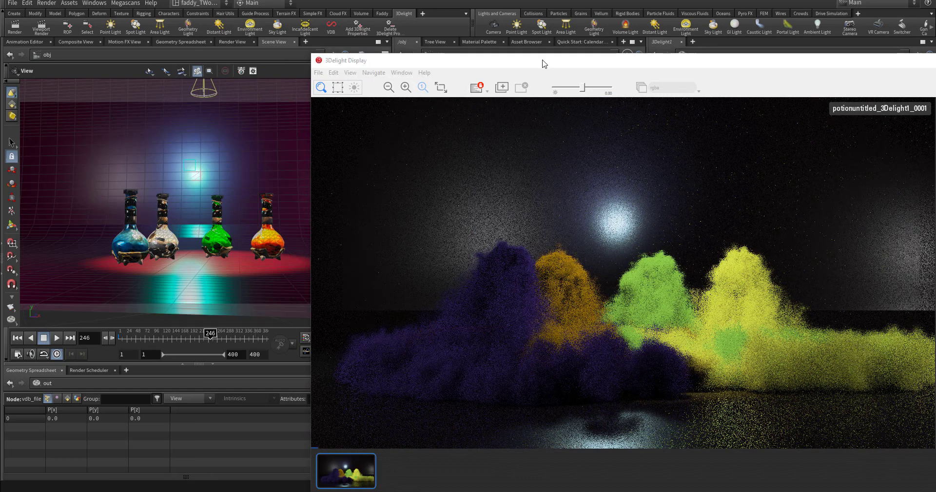
{"action": "left_click_drag", "start_coordinate": [537, 59], "coordinate": [306, 37]}
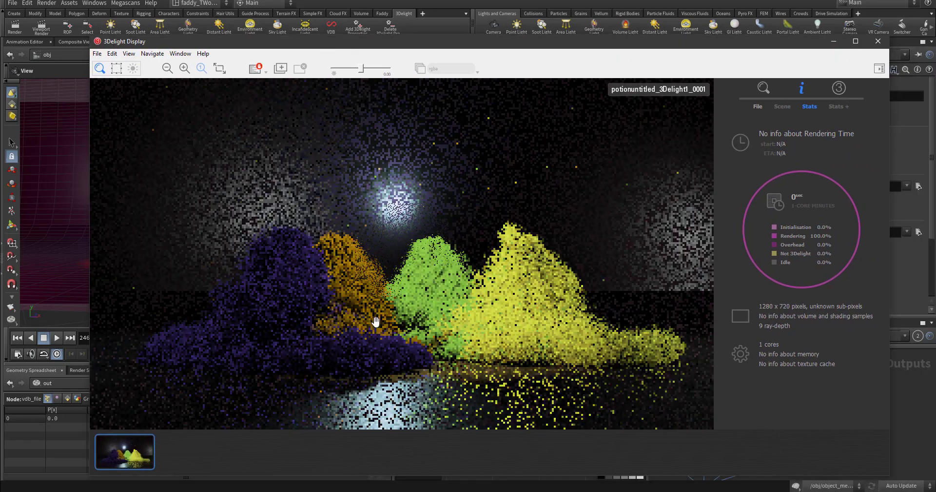
Move the render display aside and set the timeline to frame 42 to render the early smoke.
{"action": "left_click_drag", "start_coordinate": [366, 45], "coordinate": [468, 40]}
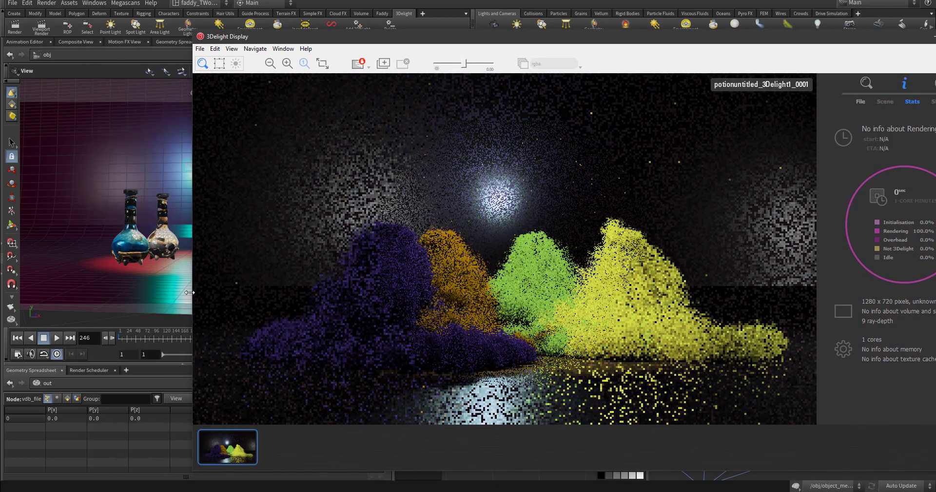
{"action": "left_click", "coordinate": [146, 335]}
{"action": "left_click", "coordinate": [145, 335]}
{"action": "left_click", "coordinate": [137, 339]}
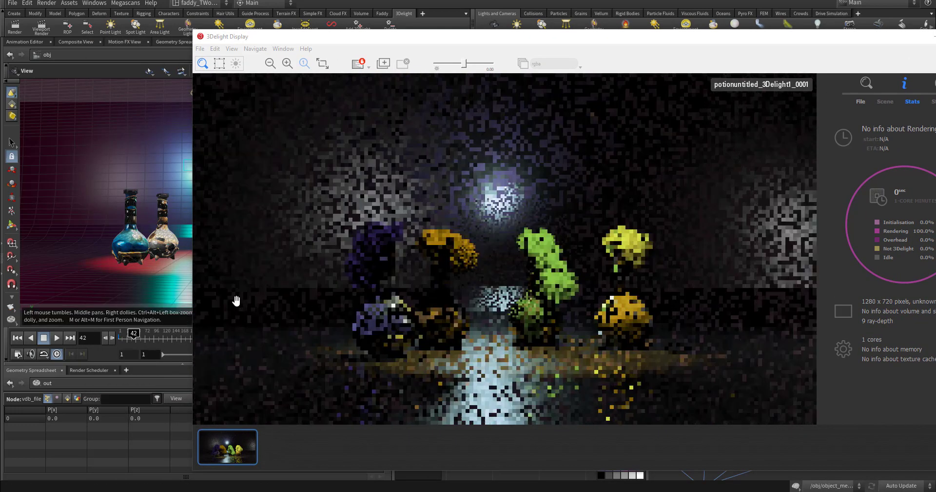
Quit the 3Delight Display without saving the rendered image and return to the object and output networks.
{"action": "left_click_drag", "start_coordinate": [658, 41], "coordinate": [463, 39]}
{"action": "left_click", "coordinate": [786, 35]}
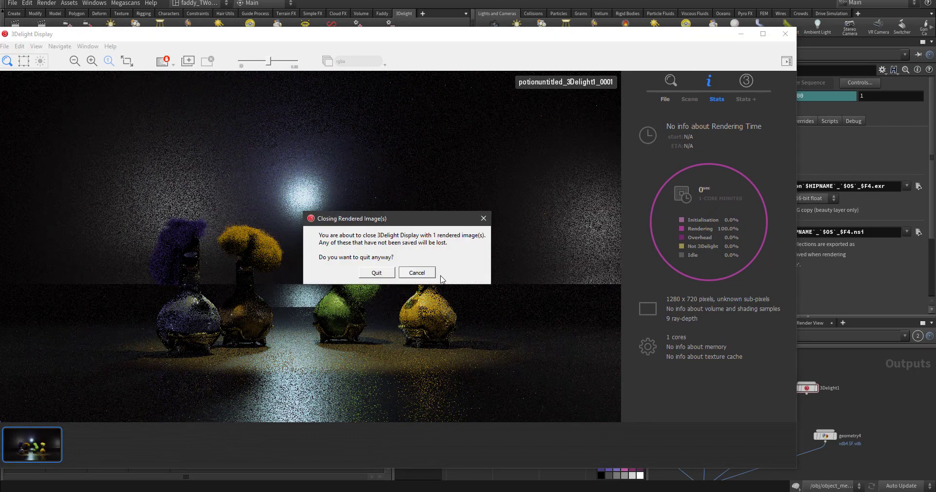
{"action": "left_click", "coordinate": [377, 271]}
{"action": "middle_click_drag", "start_coordinate": [484, 355], "coordinate": [486, 362]}
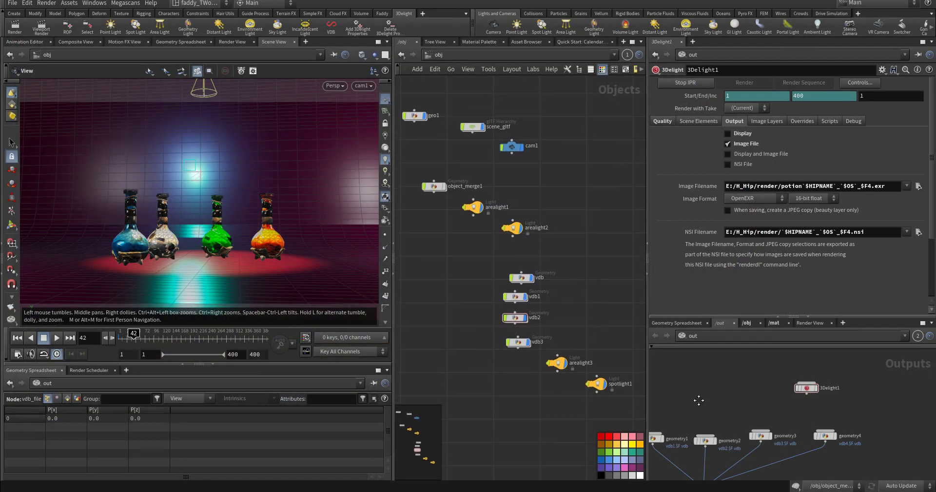
{"action": "middle_click_drag", "start_coordinate": [700, 399], "coordinate": [748, 371]}
{"action": "middle_click_drag", "start_coordinate": [603, 365], "coordinate": [598, 336]}
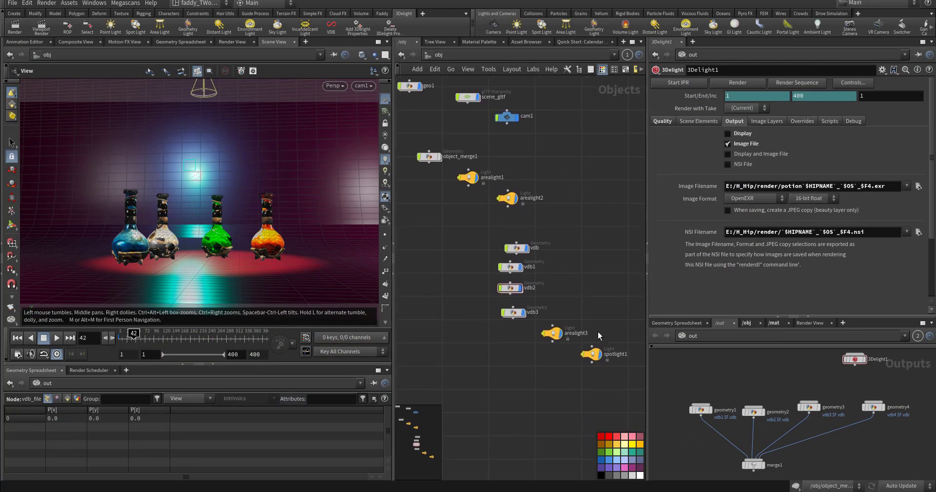